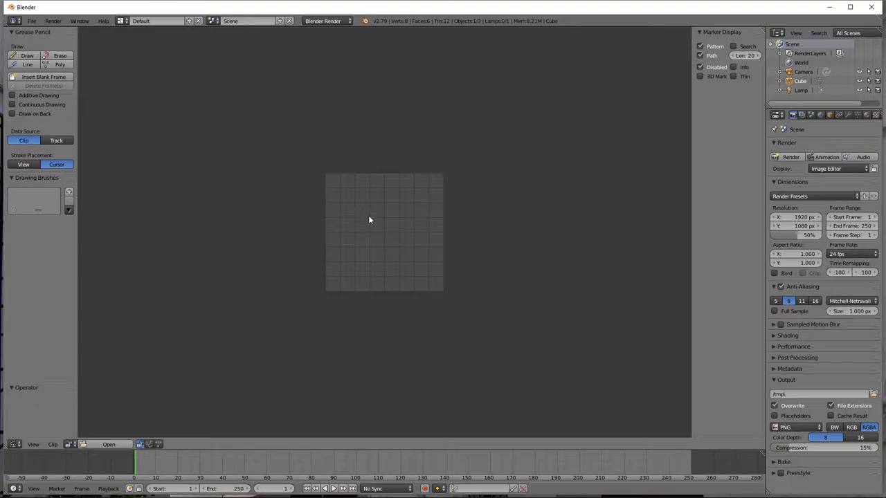
Browse to the Desktop and open 'Panorámica Horizontal.mp4' in the Clip Editor
scroll(368, 219, up, 3)
scroll(367, 220, up, 1)
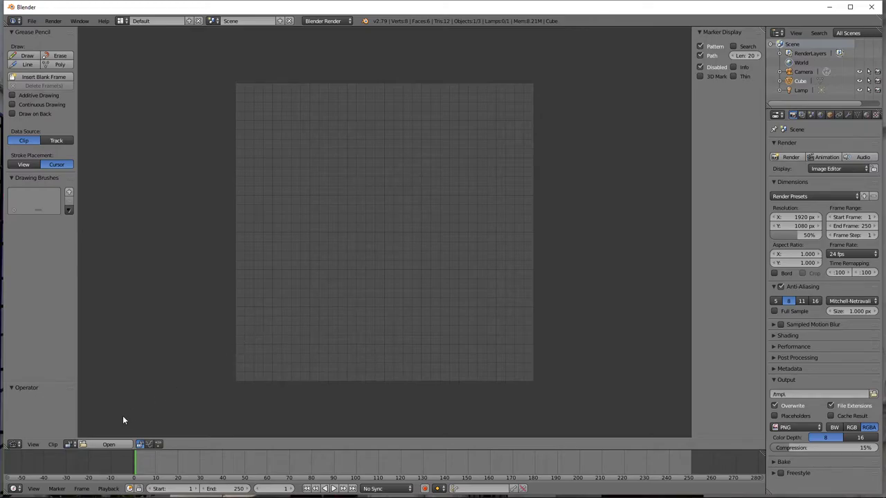
click(108, 446)
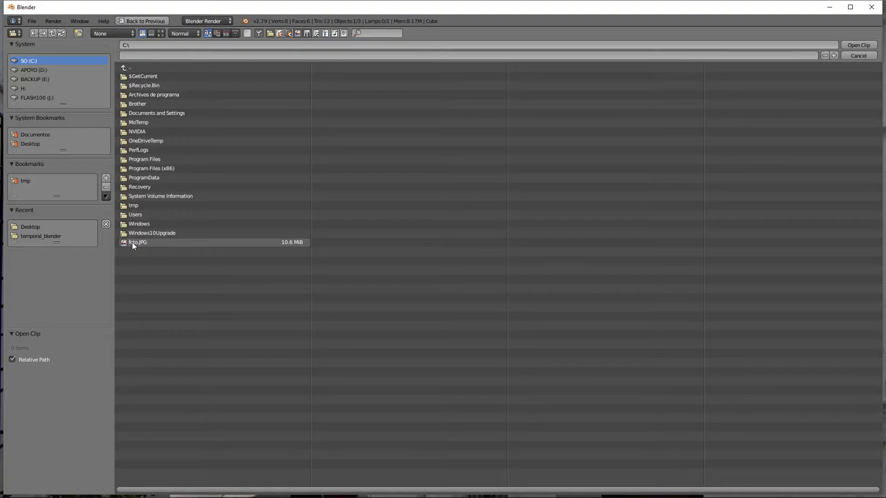
click(28, 70)
click(29, 61)
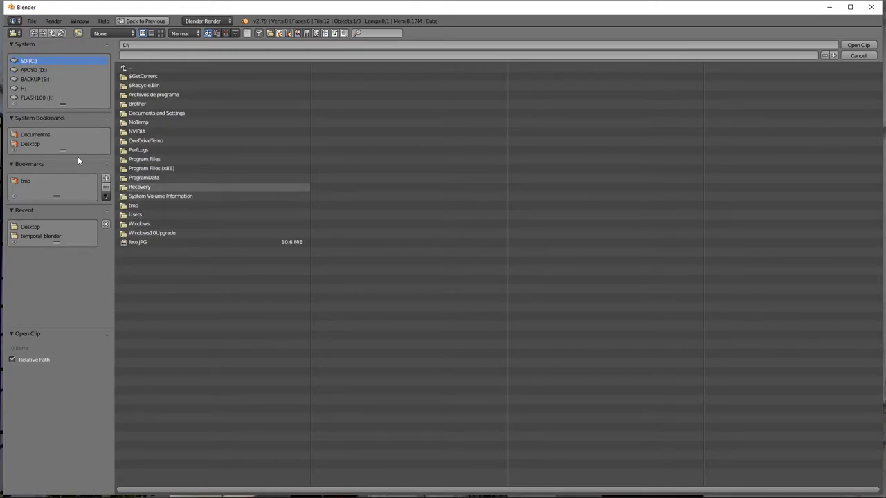
click(35, 142)
double_click(142, 87)
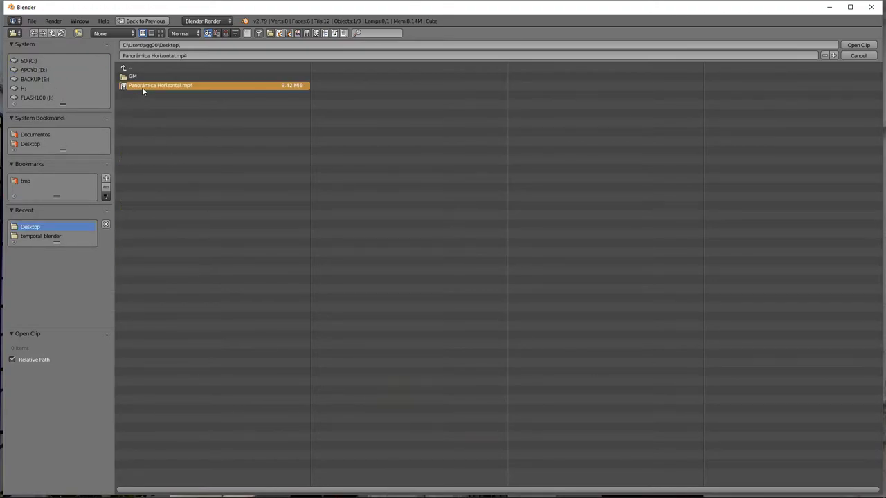
Prefetch all of the clip's frames into memory
scroll(325, 300, down, 2)
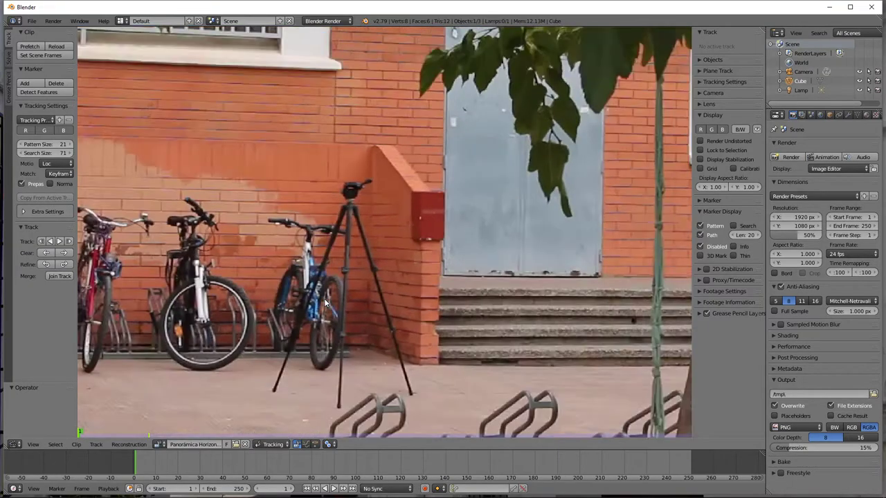
scroll(324, 299, down, 3)
scroll(324, 299, up, 2)
scroll(324, 299, up, 1)
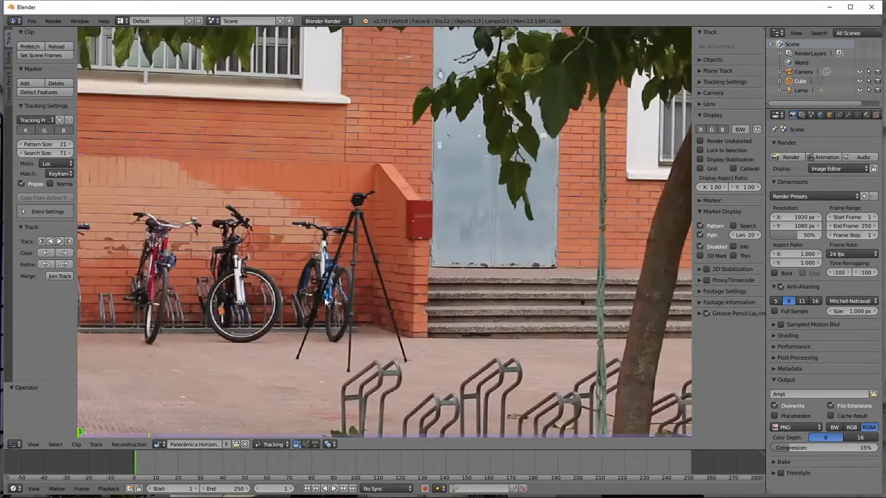
scroll(324, 301, down, 1)
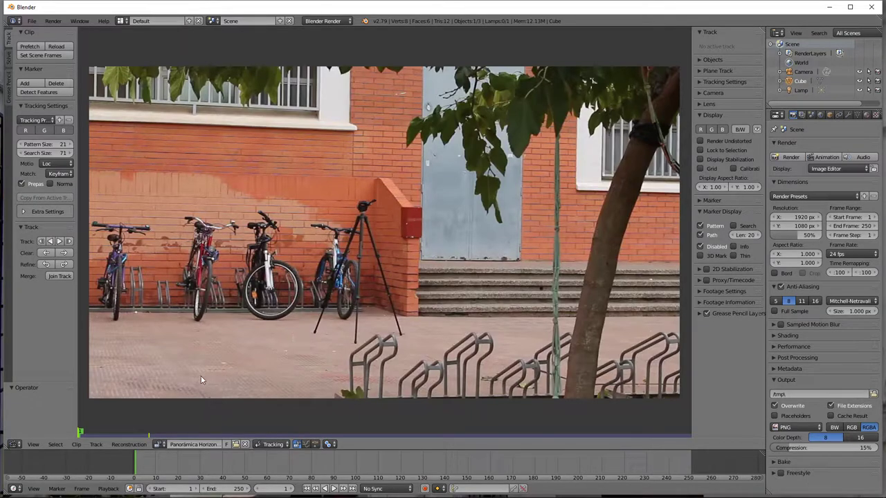
click(34, 46)
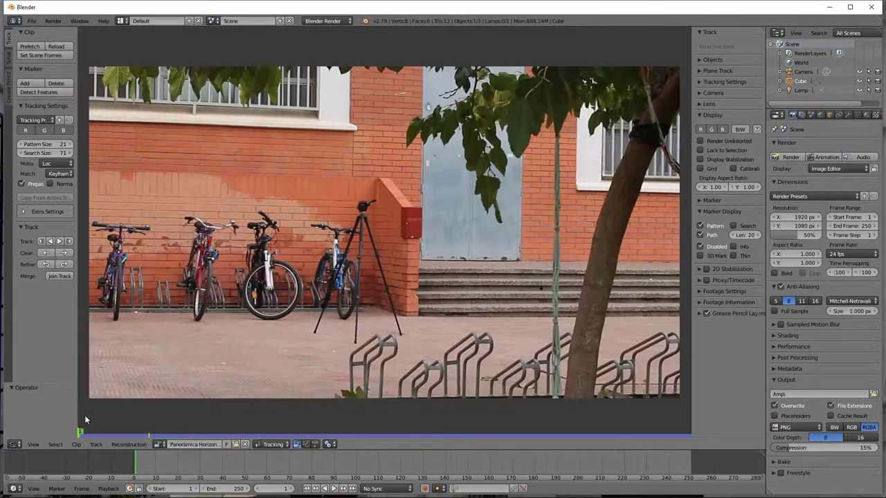
Scrub the footage to frame 233, then play it through and stop
mouse_move(81, 433)
mouse_down()
mouse_move(427, 432)
mouse_move(714, 449)
mouse_move(584, 464)
mouse_move(114, 416)
mouse_move(709, 440)
mouse_move(798, 452)
mouse_move(250, 421)
mouse_move(533, 422)
mouse_move(839, 450)
mouse_up()
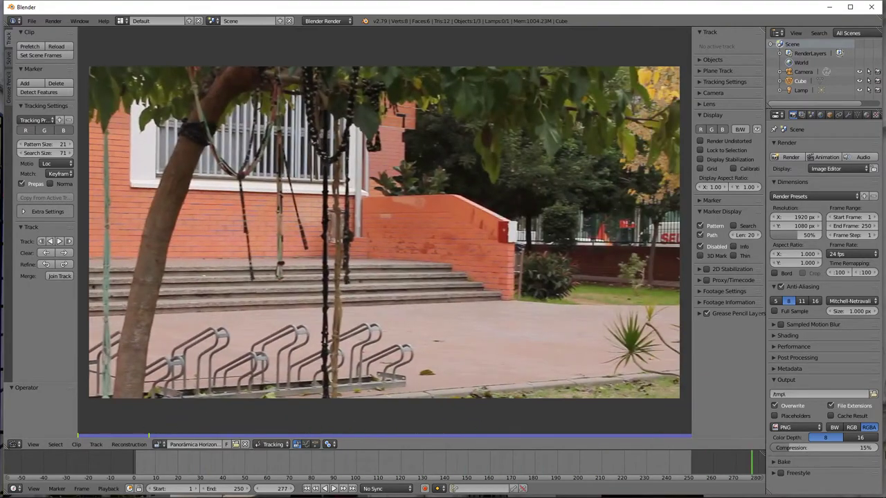
mouse_move(488, 443)
mouse_down()
mouse_move(233, 419)
mouse_move(345, 411)
mouse_move(743, 431)
mouse_move(336, 402)
mouse_move(735, 428)
mouse_move(694, 437)
mouse_up()
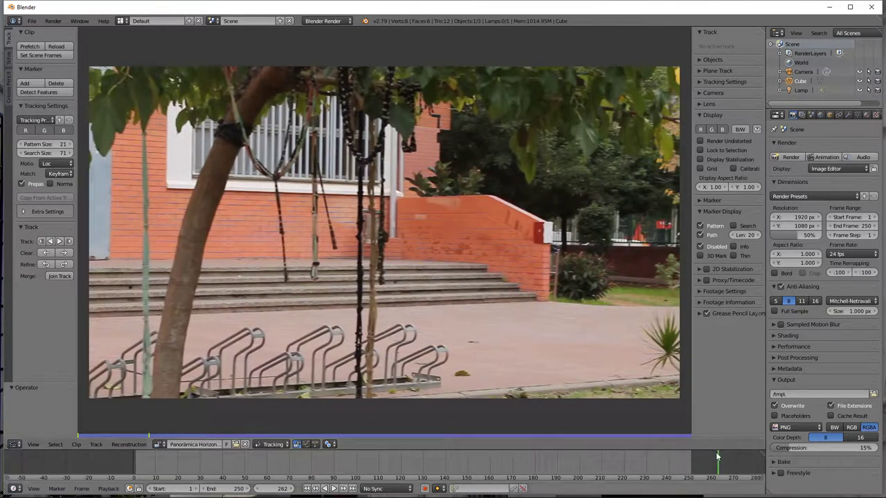
key(alt+a)
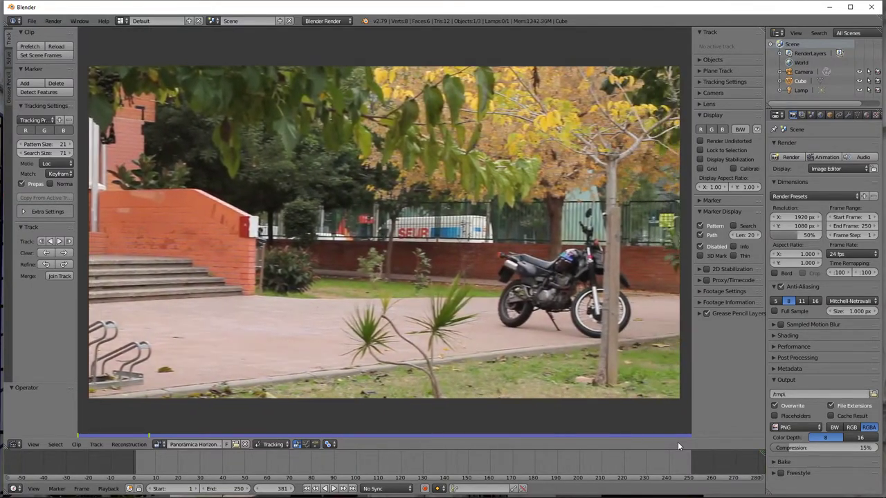
key(alt+a)
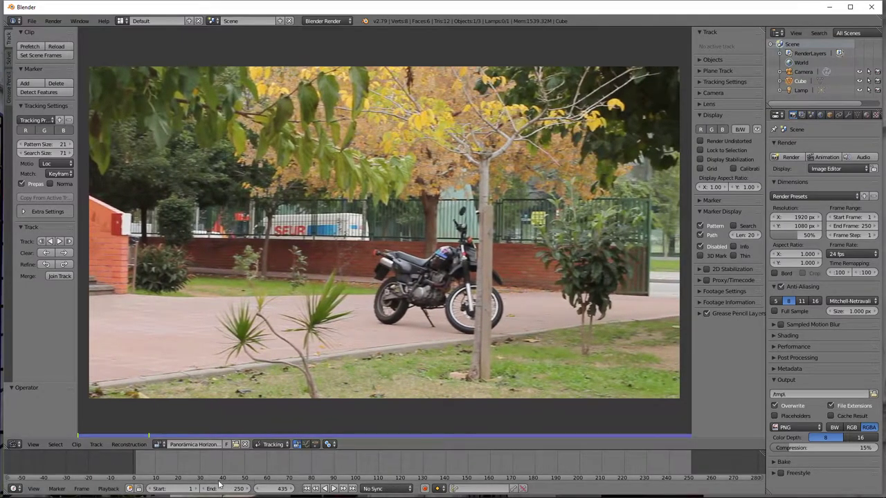
Set the scene frame range to start at 250 and end at 450
click(185, 488)
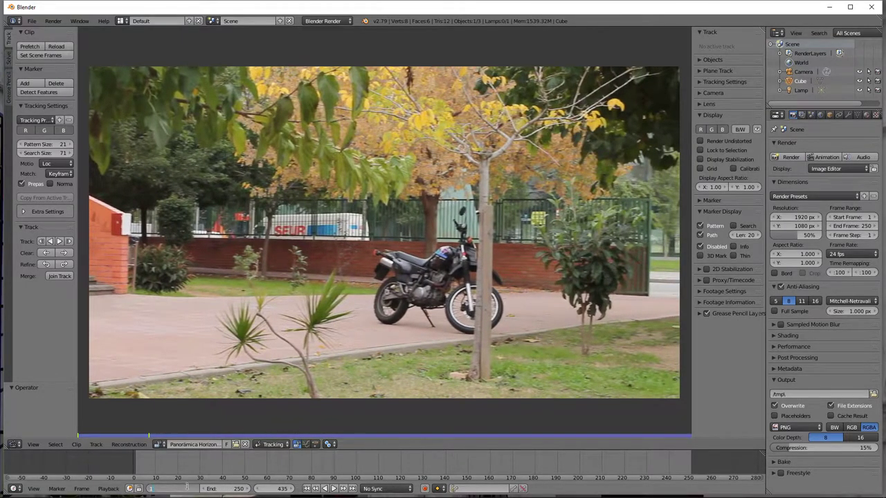
text(350)
key(Return)
click(236, 489)
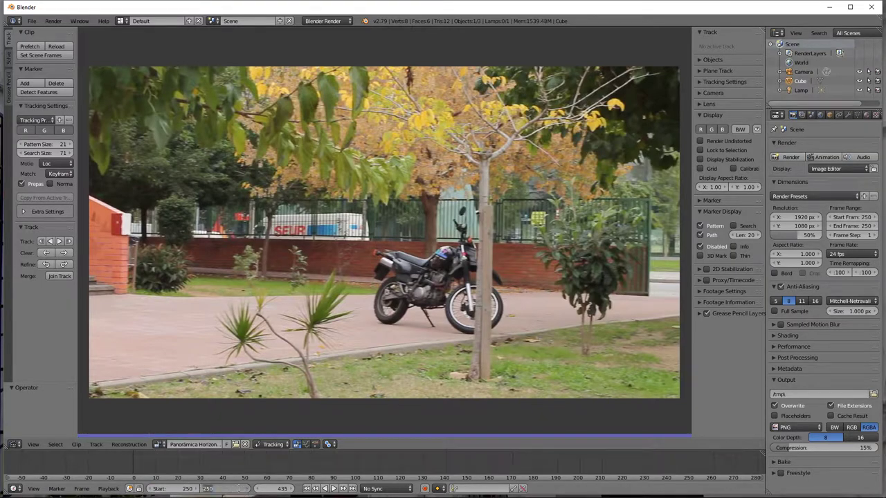
text(4)
key(Return)
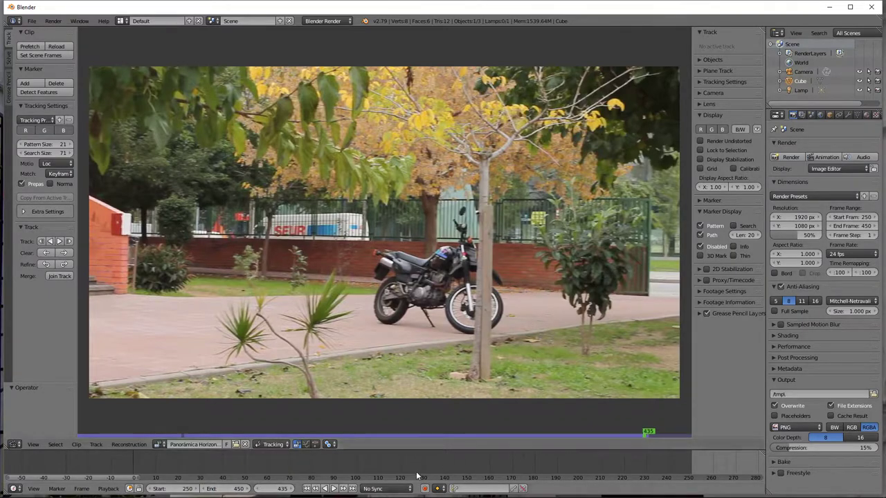
Play the 250–450 range from its start, then stop and return to frame 250
click(311, 488)
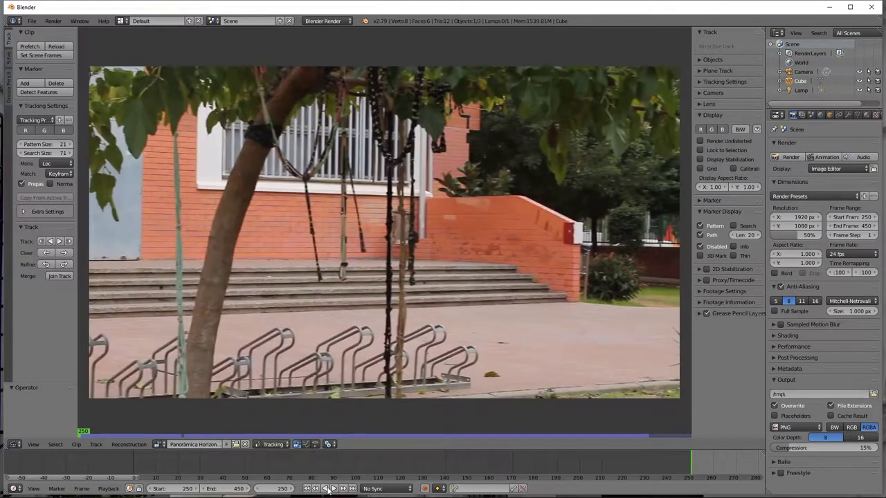
click(333, 488)
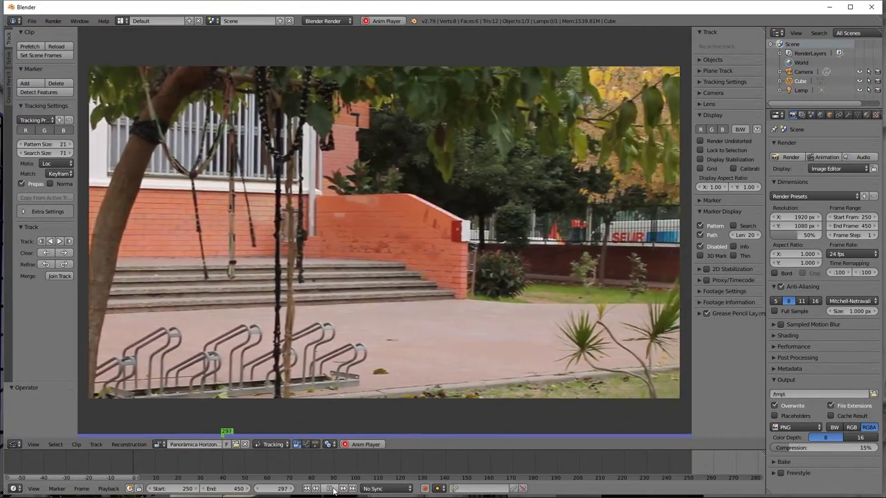
click(331, 489)
click(307, 489)
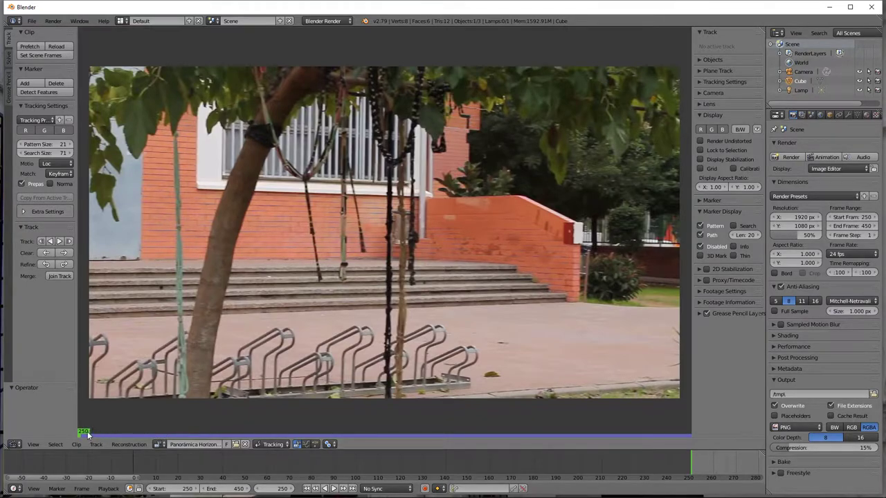
Widen the clip view, scrub the footage between frames 405 and 449, then return to frame 250
mouse_move(87, 431)
mouse_down()
mouse_move(551, 424)
mouse_move(565, 433)
mouse_move(698, 433)
mouse_move(658, 435)
mouse_move(723, 419)
mouse_move(749, 433)
mouse_up()
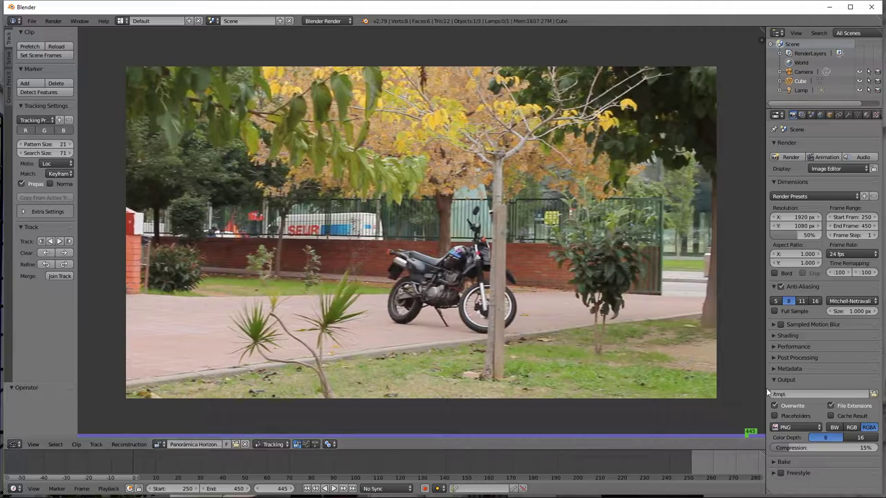
drag(766, 392, 846, 394)
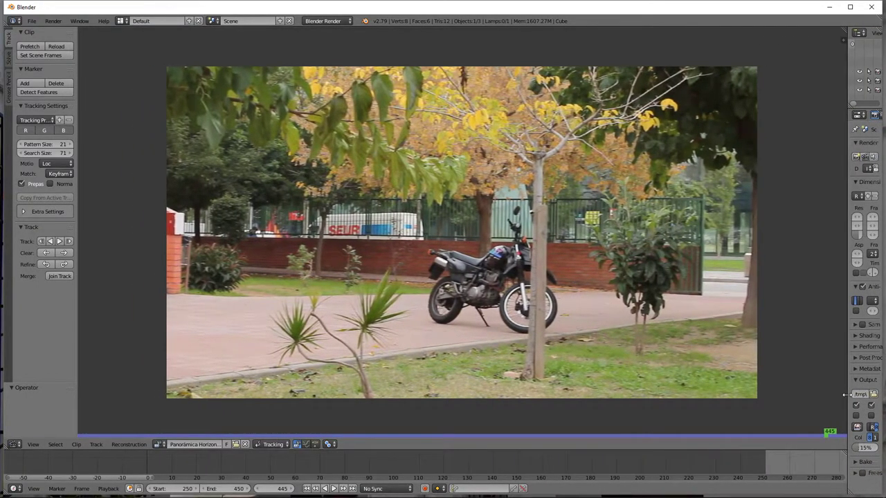
drag(836, 433, 656, 431)
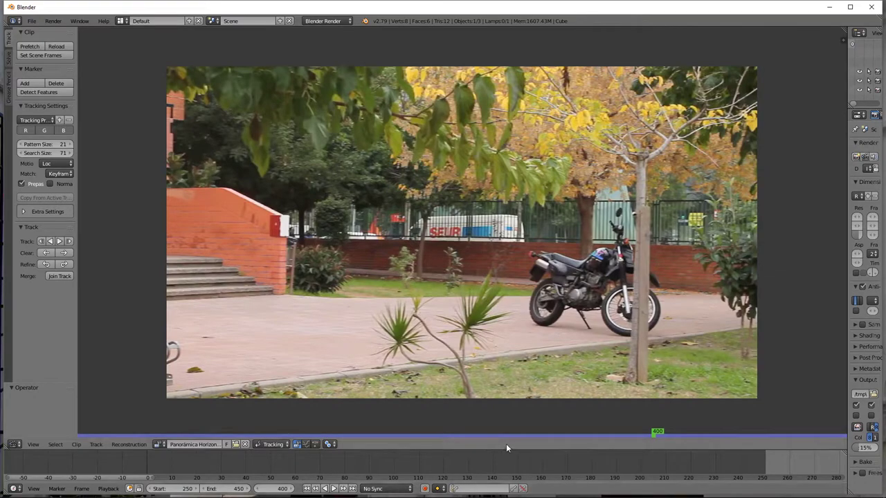
drag(656, 433, 772, 434)
drag(801, 435, 815, 435)
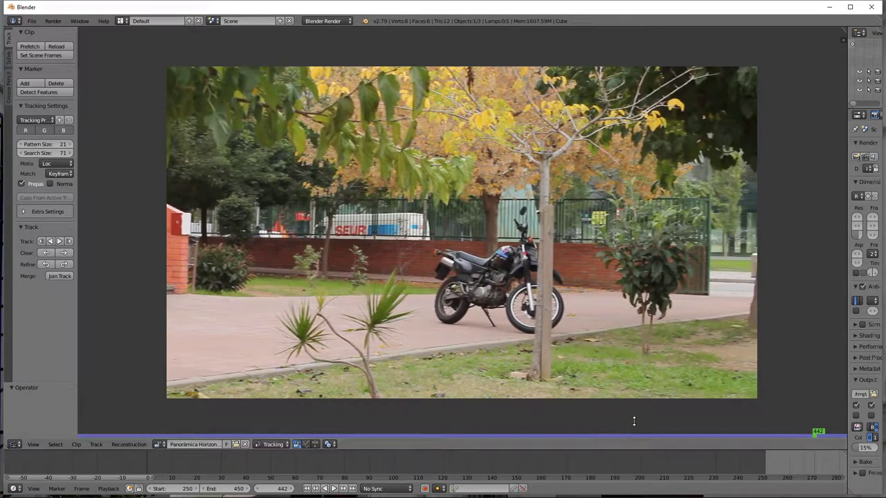
mouse_move(635, 441)
mouse_down()
mouse_move(635, 451)
mouse_move(635, 440)
mouse_up()
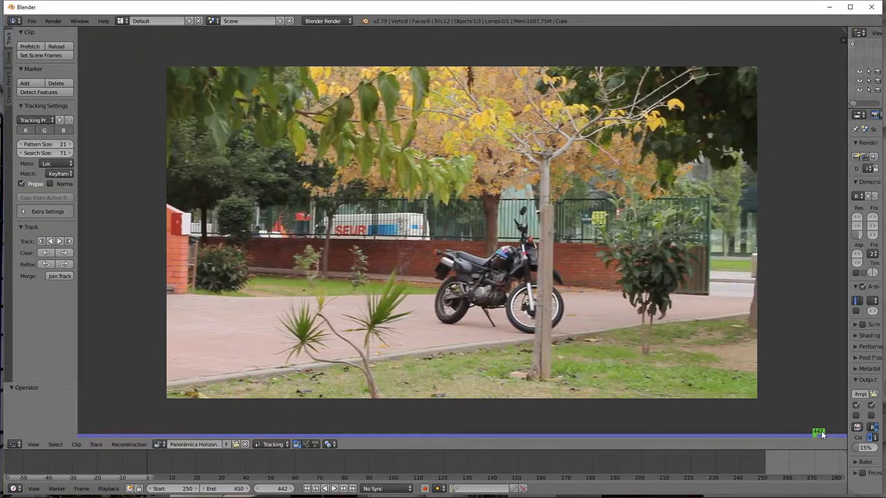
mouse_move(817, 434)
mouse_down()
mouse_move(873, 435)
mouse_move(368, 439)
mouse_move(65, 429)
mouse_move(186, 431)
mouse_up()
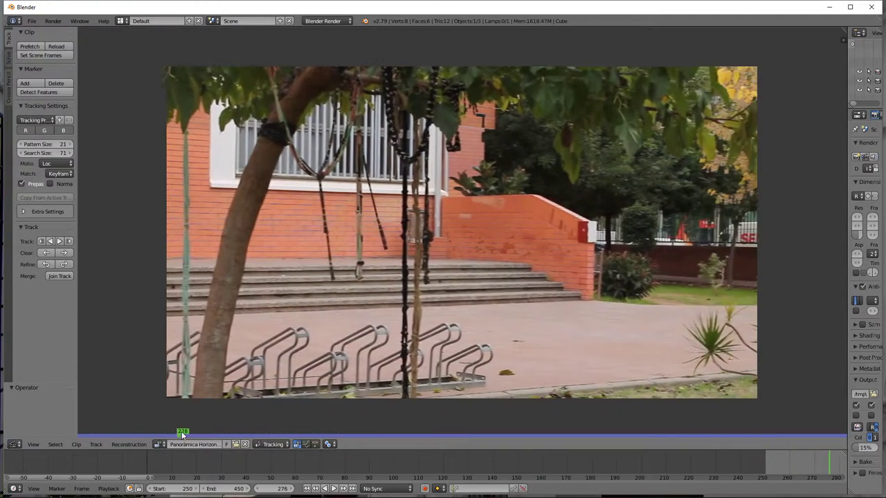
click(307, 488)
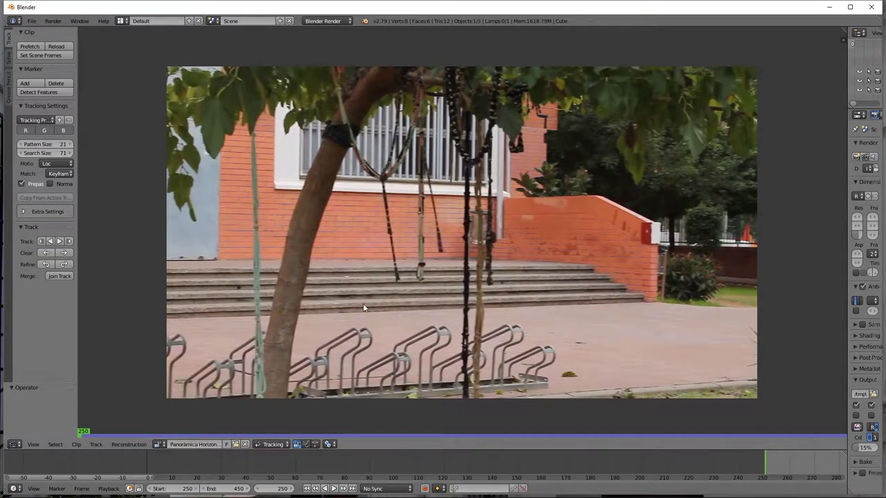
Place a tracking marker on the top step beside the wall and show the sidebar
ctrl+click(592, 265)
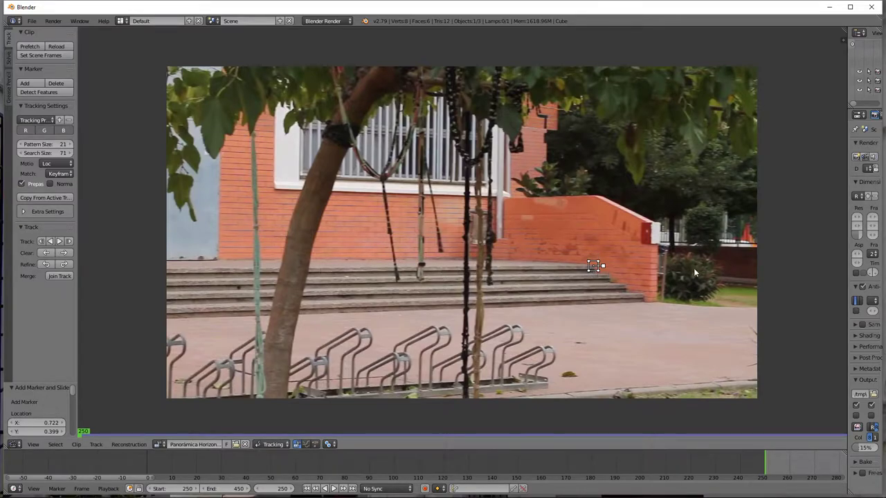
key(n)
scroll(802, 352, down, 1)
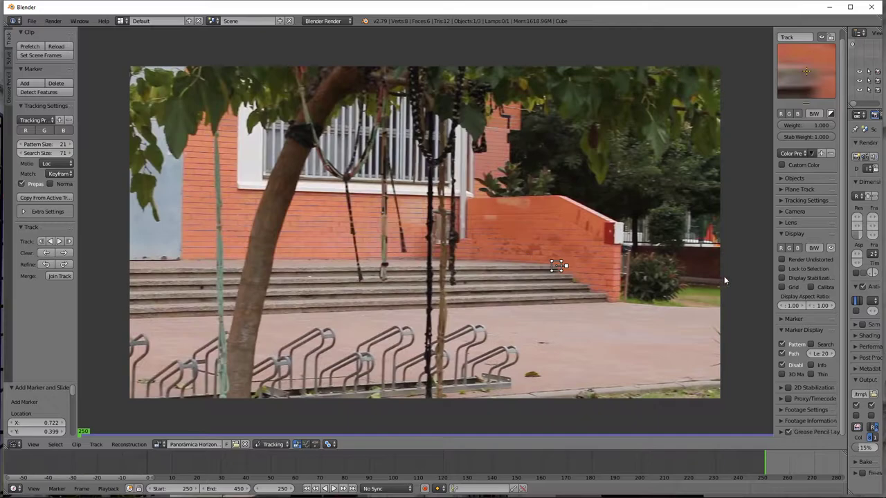
scroll(808, 360, up, 1)
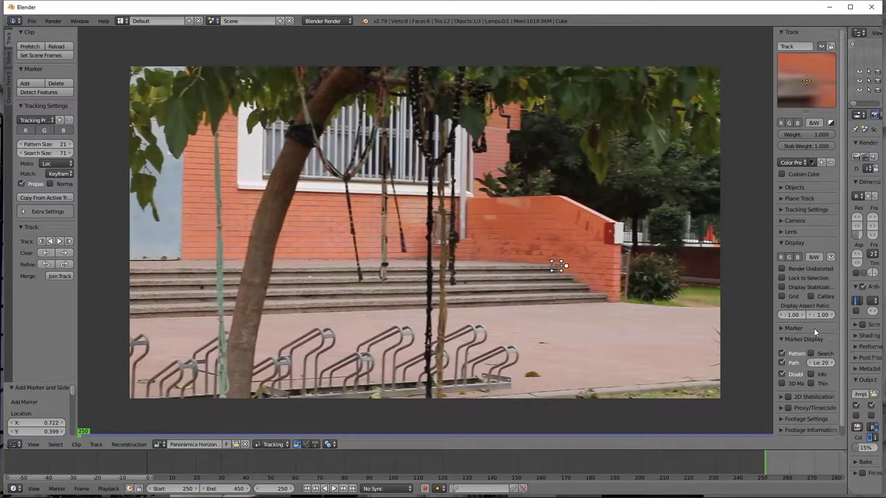
Expand the marker's tracking settings and turn on the search area display, leaving the marker in place
click(780, 210)
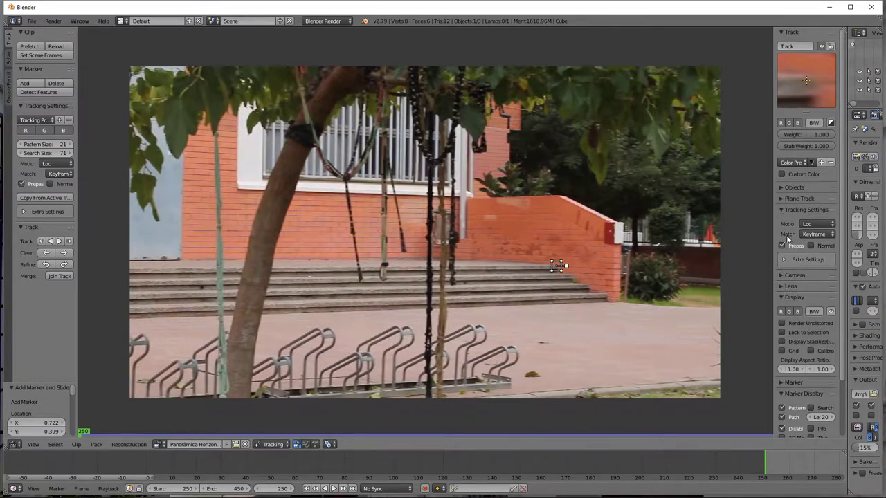
scroll(797, 295, down, 2)
scroll(797, 296, down, 1)
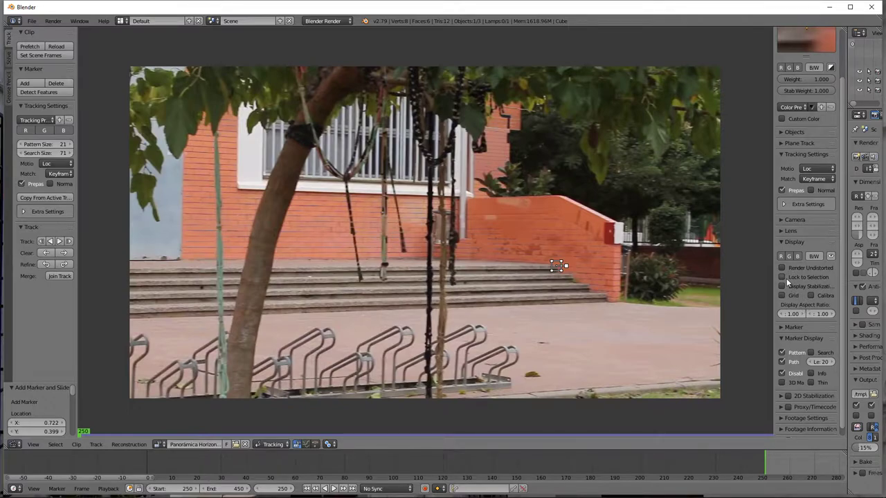
scroll(793, 313, down, 1)
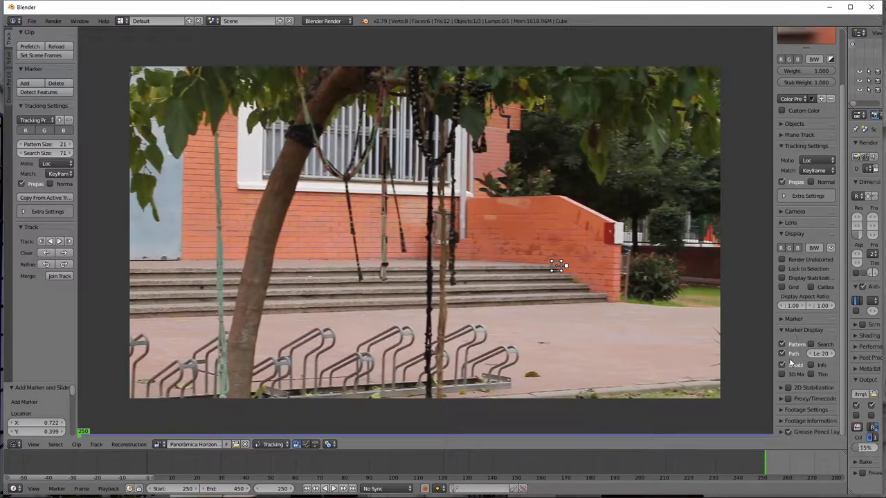
click(811, 344)
scroll(819, 88, up, 3)
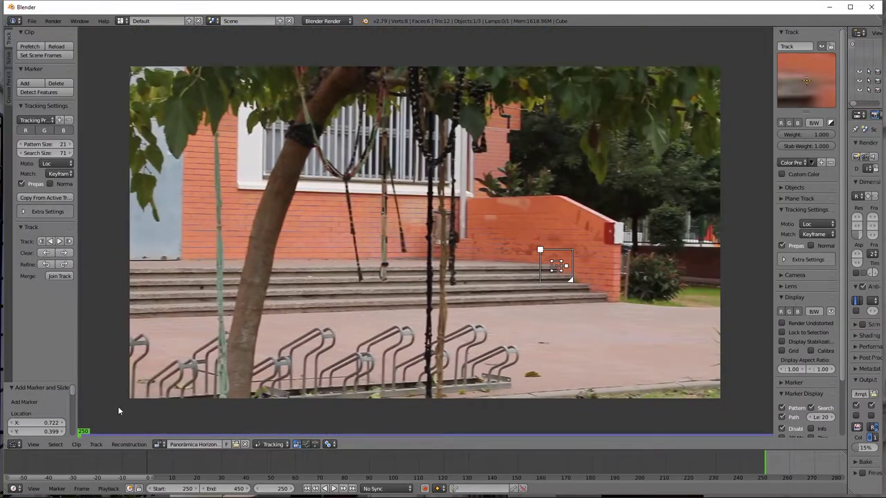
key(g)
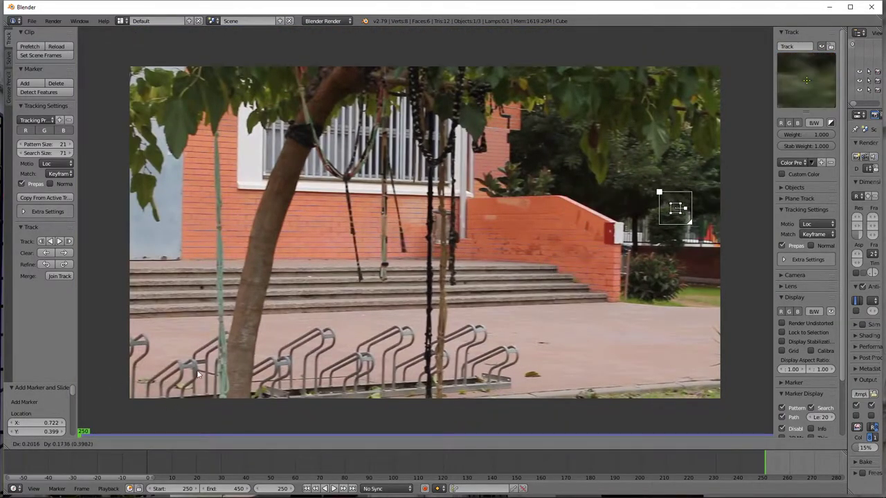
key(Escape)
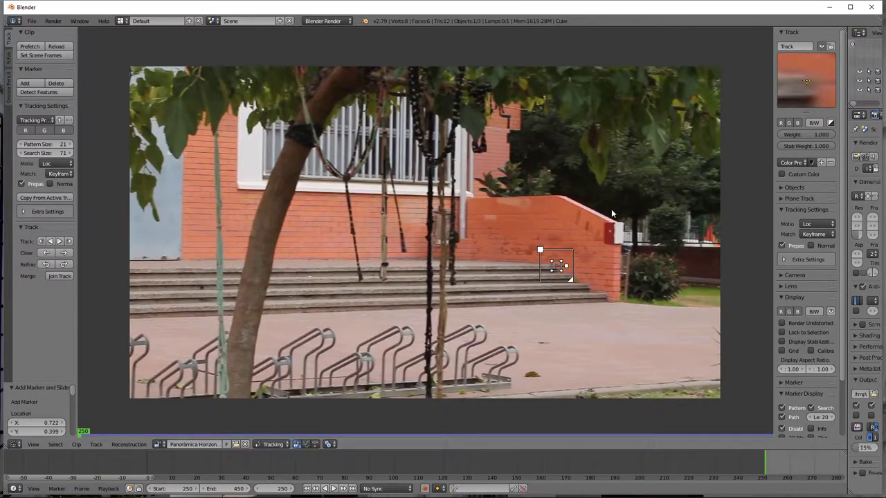
Add markers on the wall corner, the wall's bottom end and its sloping top edge
ctrl+click(624, 226)
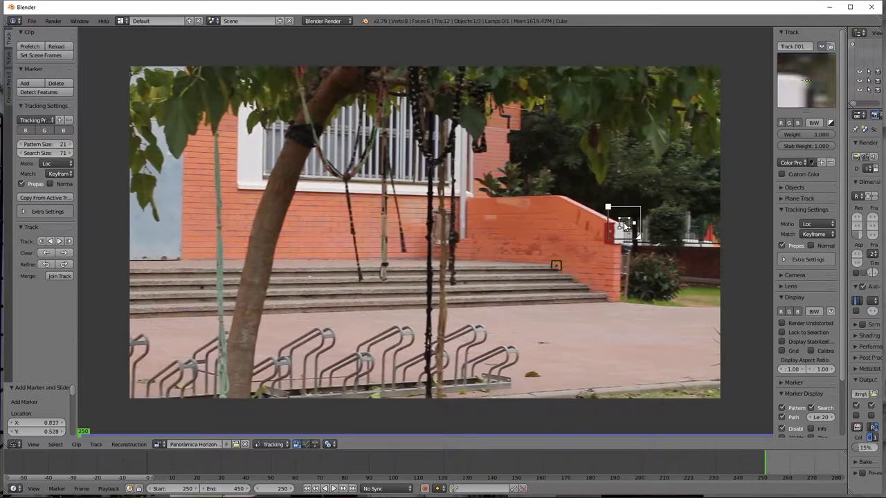
ctrl+click(606, 294)
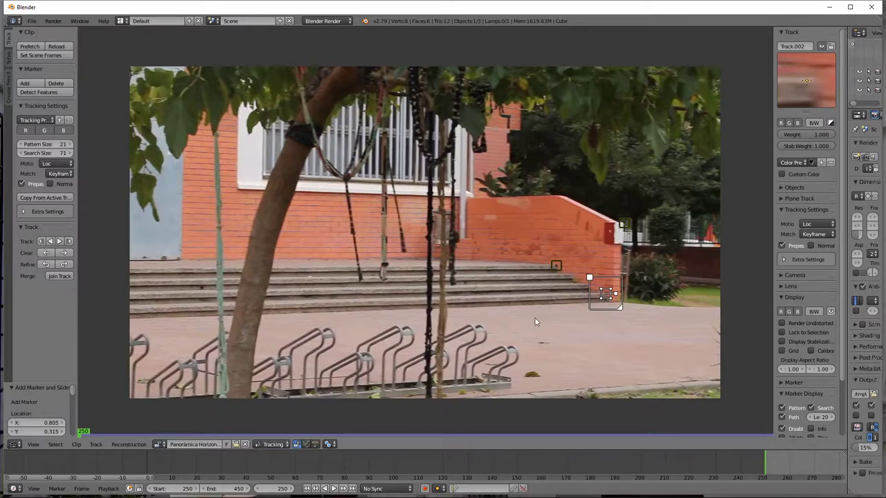
ctrl+click(555, 194)
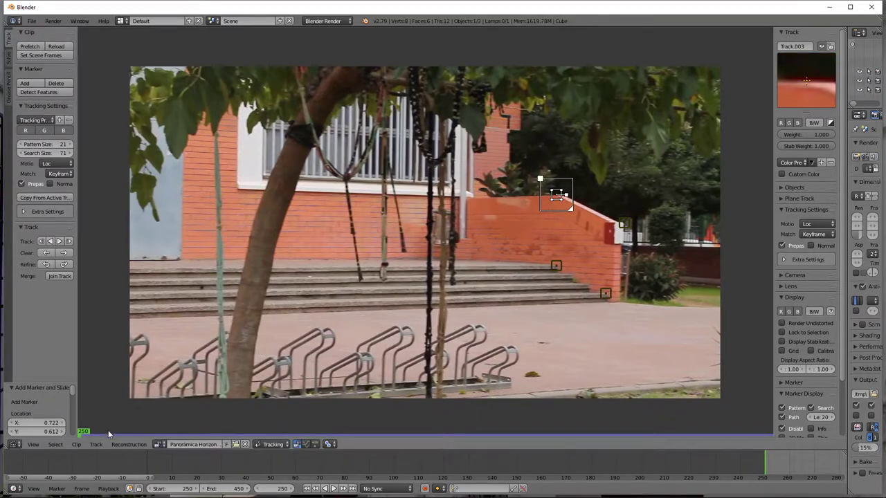
click(96, 445)
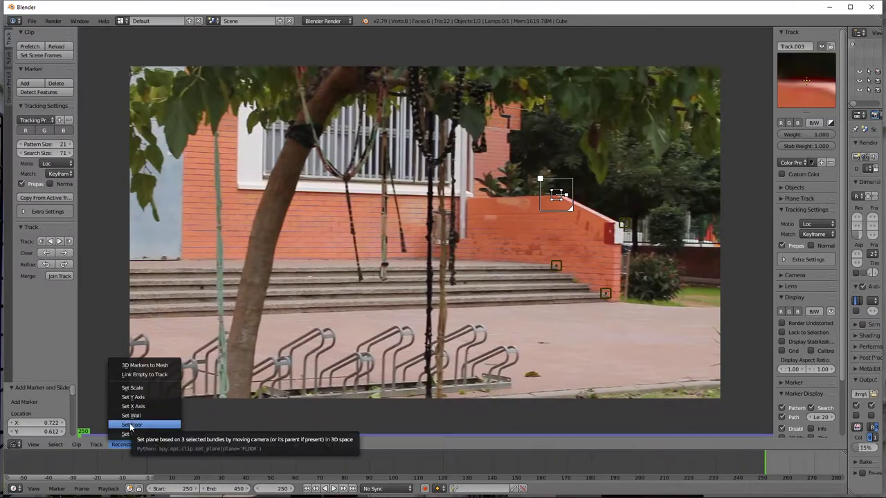
click(130, 425)
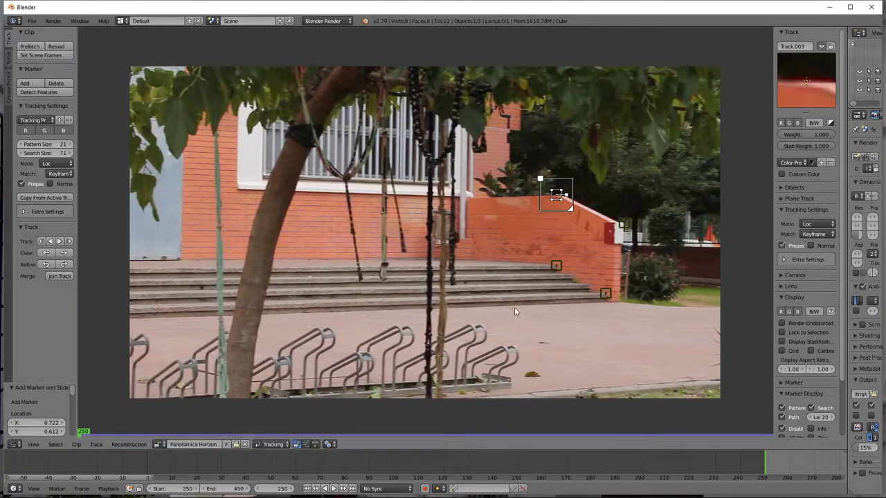
Add markers on the steps by the pole and tree, the bicycle rack, the brick wall and the leafy wall
ctrl+click(453, 284)
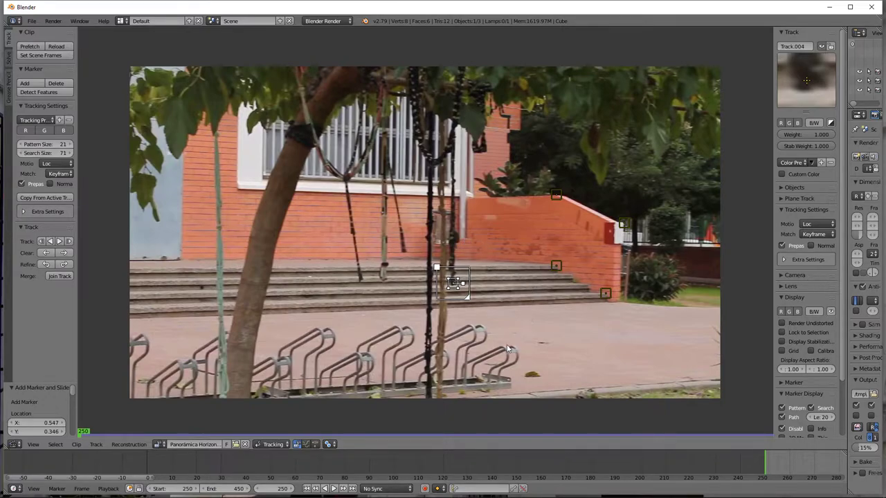
ctrl+click(510, 379)
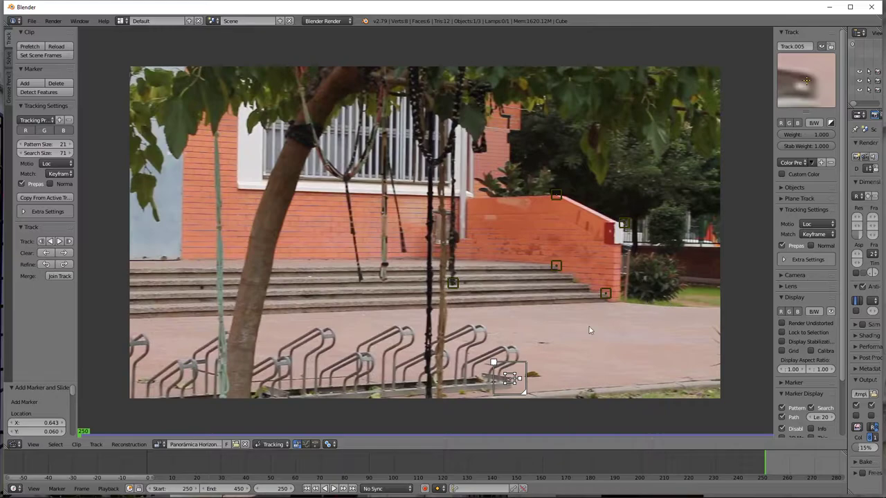
ctrl+click(382, 278)
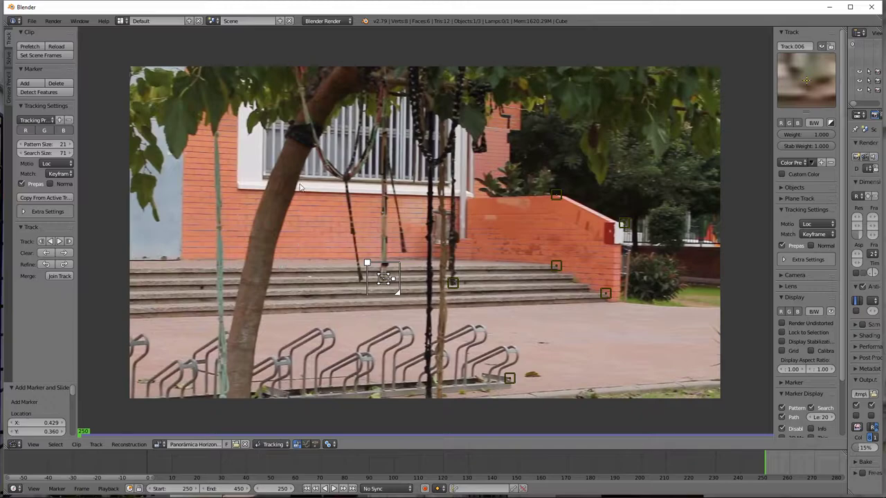
ctrl+click(237, 187)
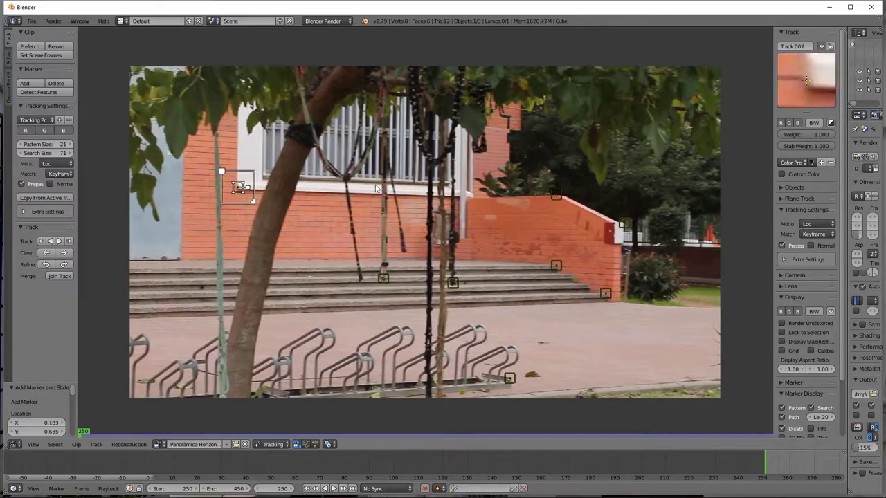
ctrl+click(509, 114)
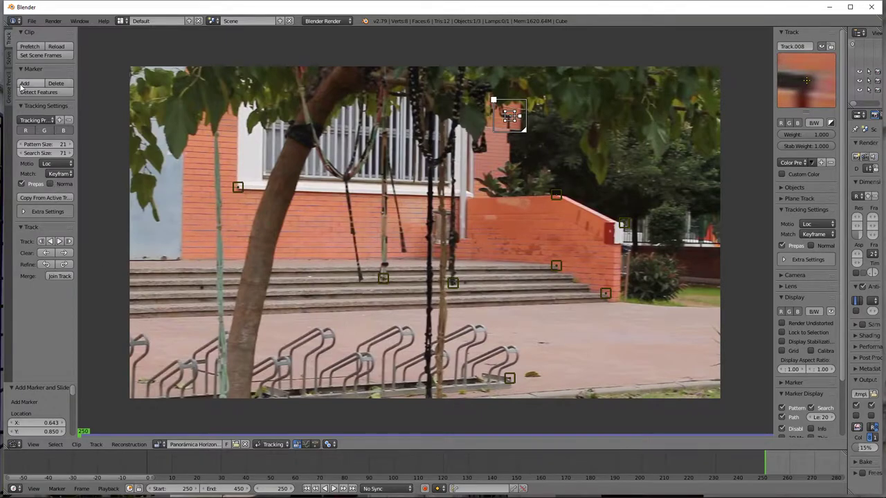
click(9, 57)
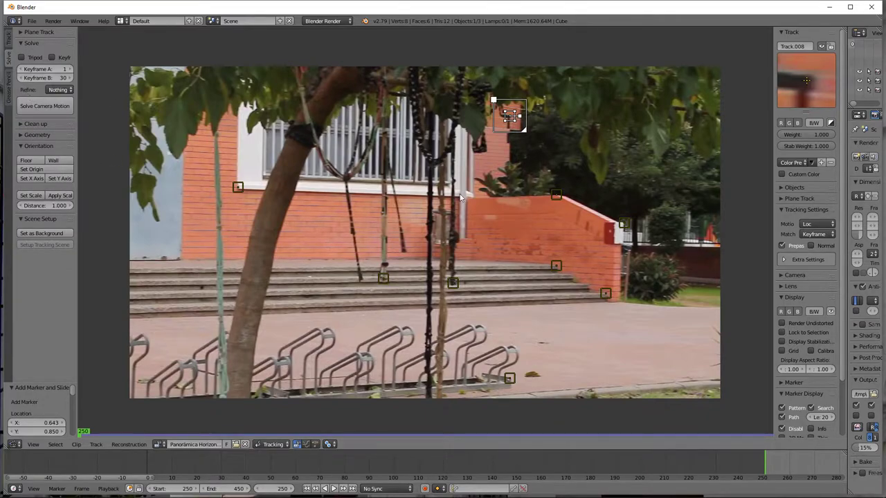
Expand Extra Settings (correlation 0.750, Fastest speed) and start editing the Margin field
scroll(817, 297, down, 2)
scroll(818, 299, down, 1)
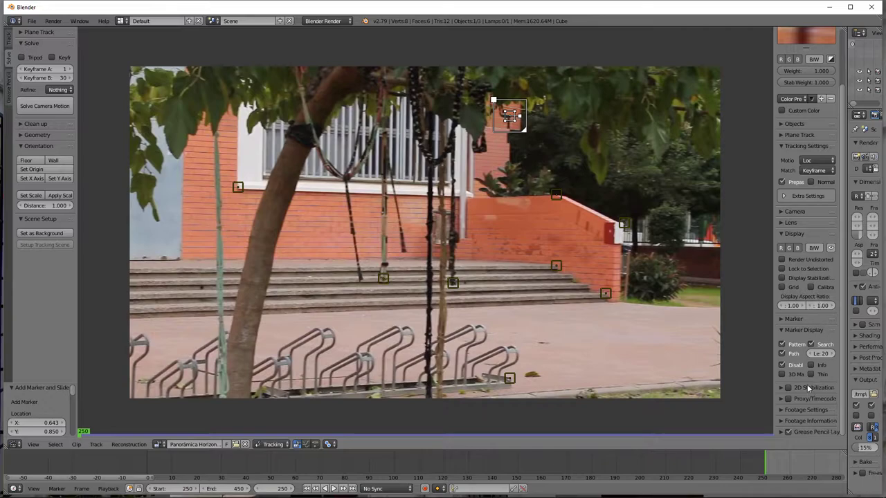
scroll(810, 260, up, 2)
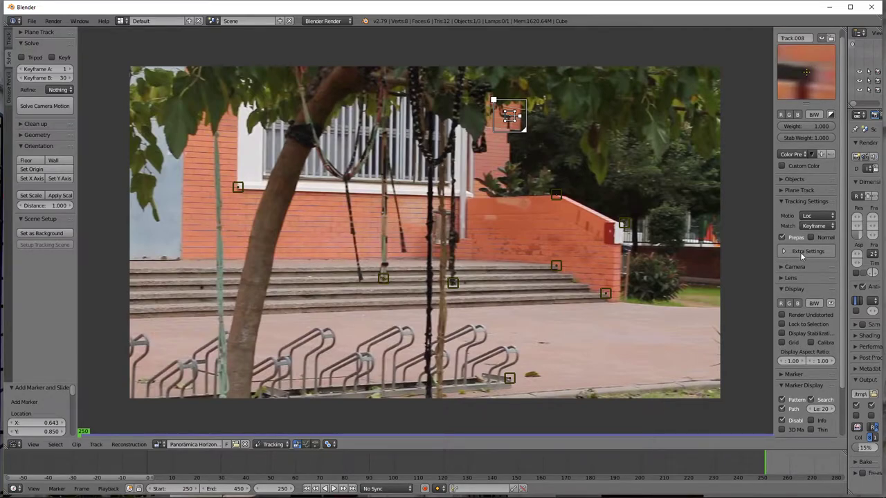
click(785, 252)
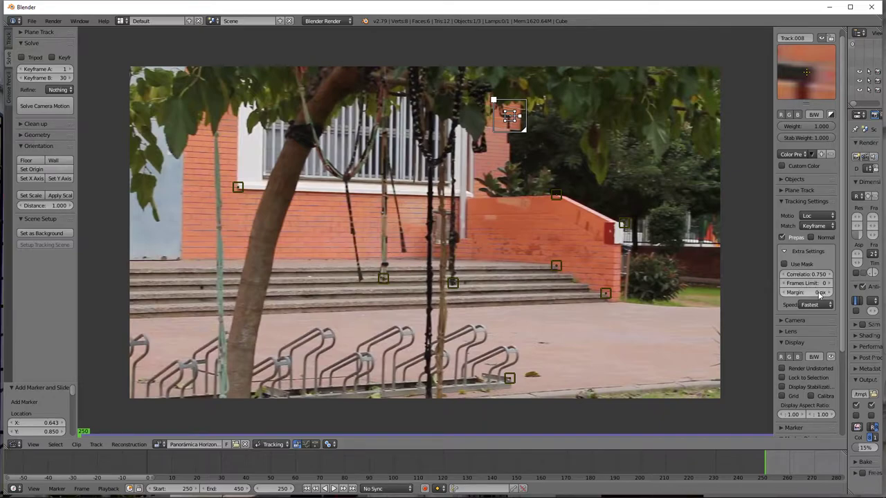
click(820, 294)
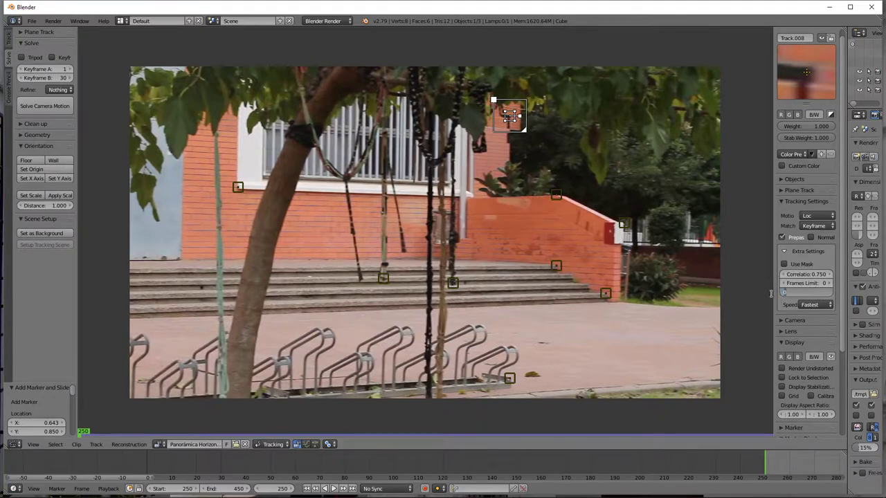
Set the margin to 5 px and add a marker on the left end of the steps
text(5)
key(Return)
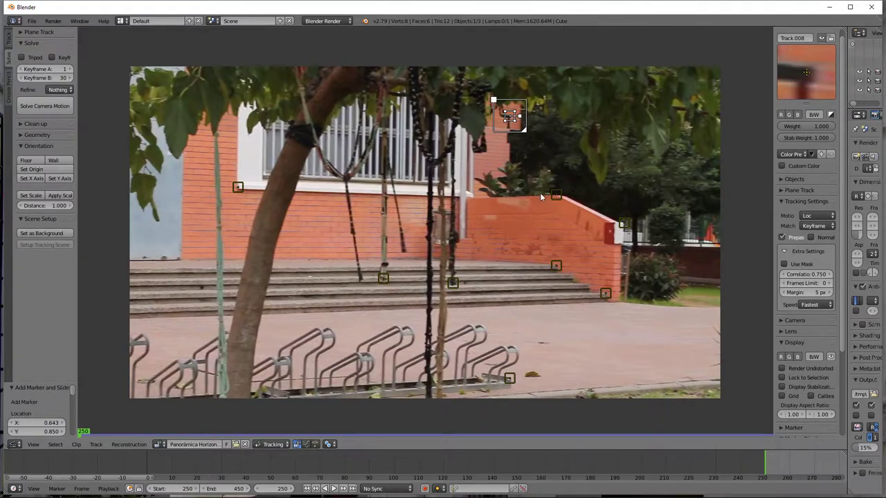
ctrl+click(202, 289)
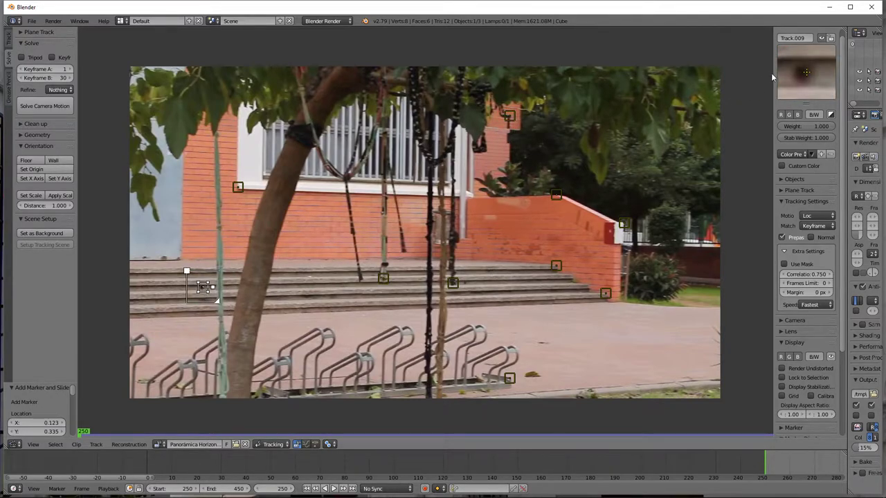
drag(806, 72, 802, 73)
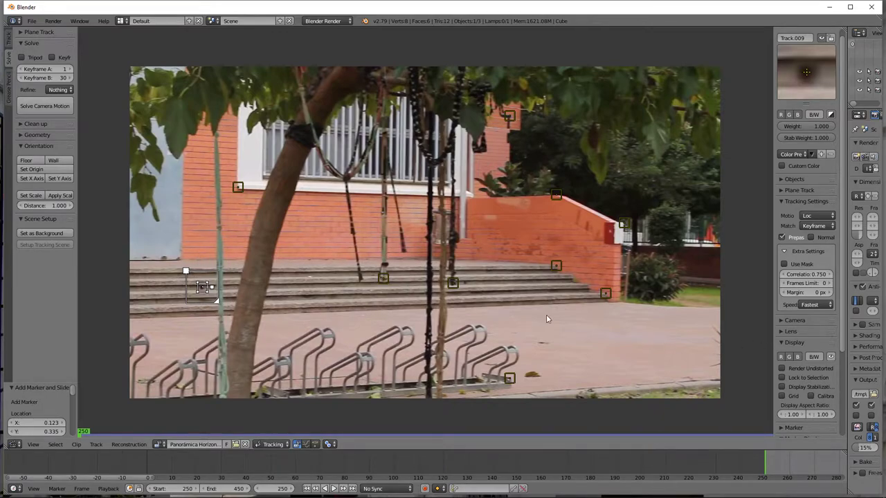
Add markers on the wall behind the pole and on the pavement, then box-select all markers
ctrl+click(473, 196)
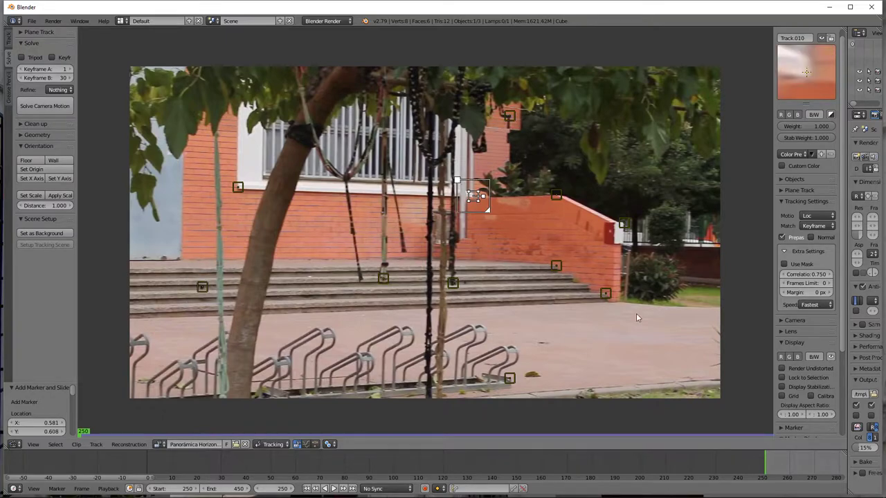
ctrl+click(542, 346)
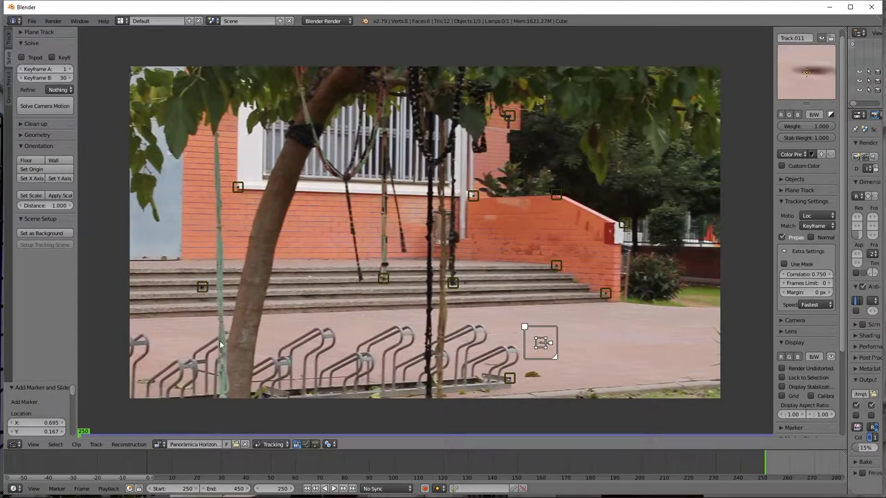
key(b)
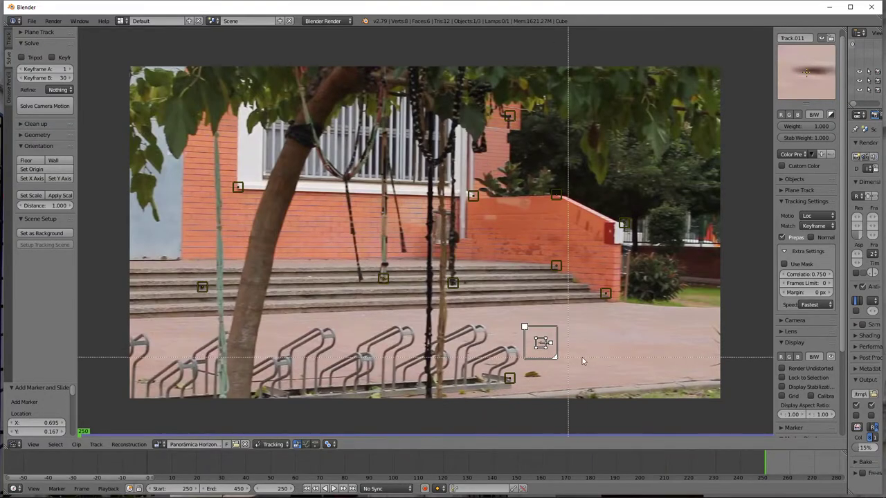
mouse_move(695, 385)
mouse_down()
mouse_move(389, 247)
mouse_move(115, 69)
mouse_up()
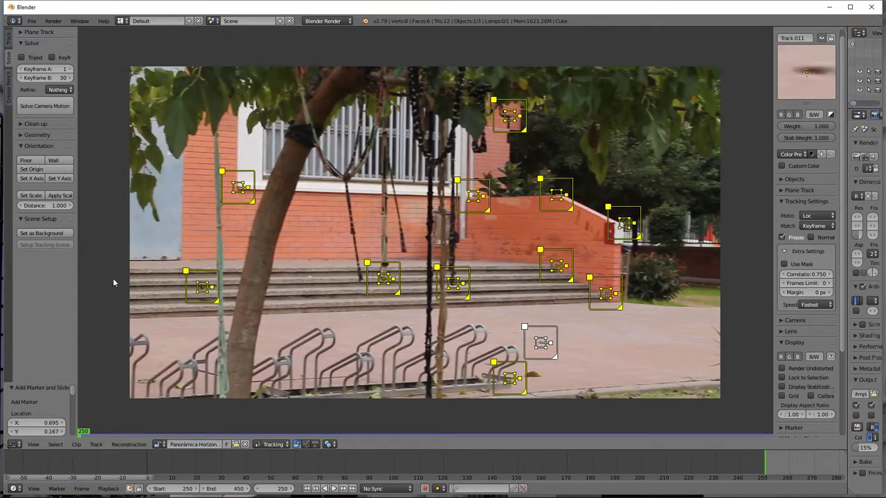
Track the selected markers forward from frame 250 to frame 451
click(6, 41)
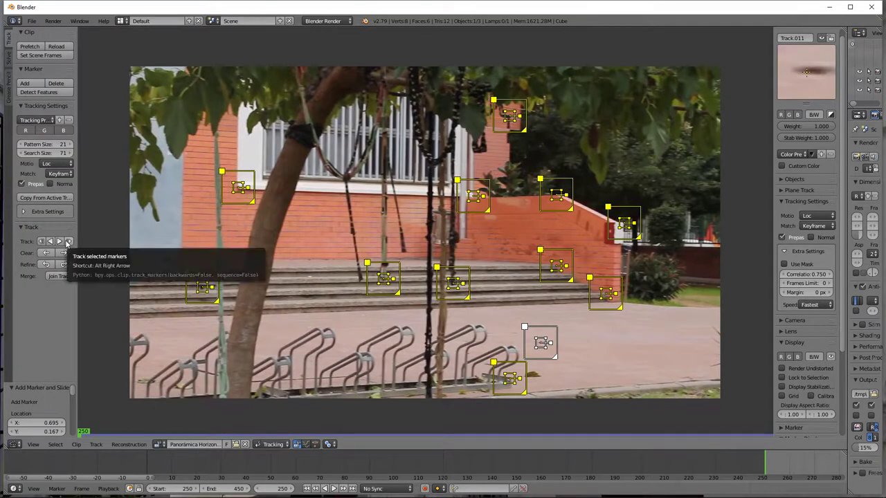
click(67, 241)
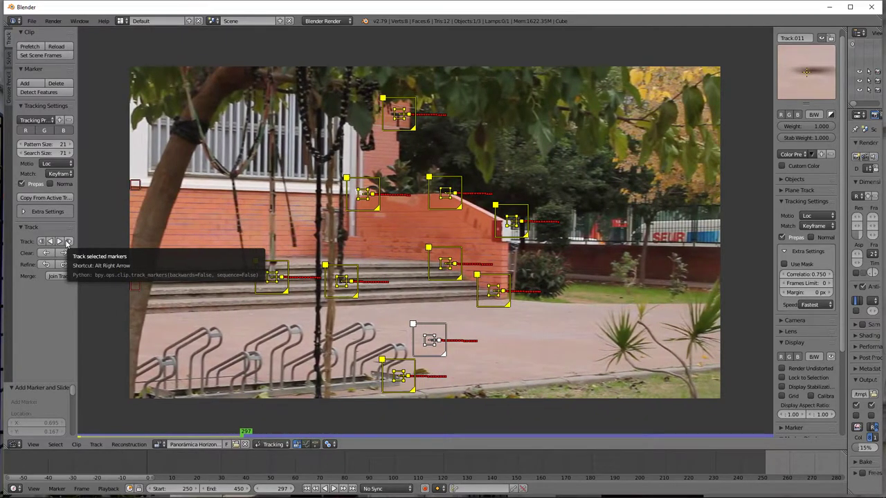
key(Left)
key(Left)
key(Left)
key(Left)
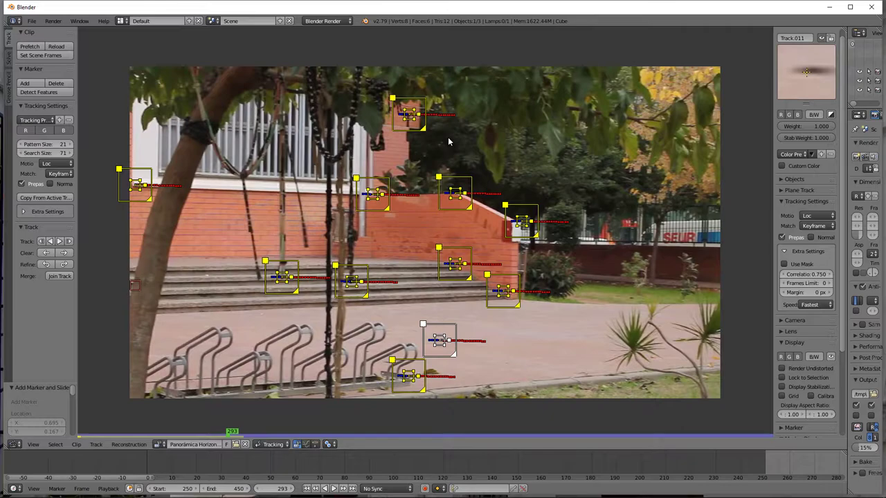
key(alt+a)
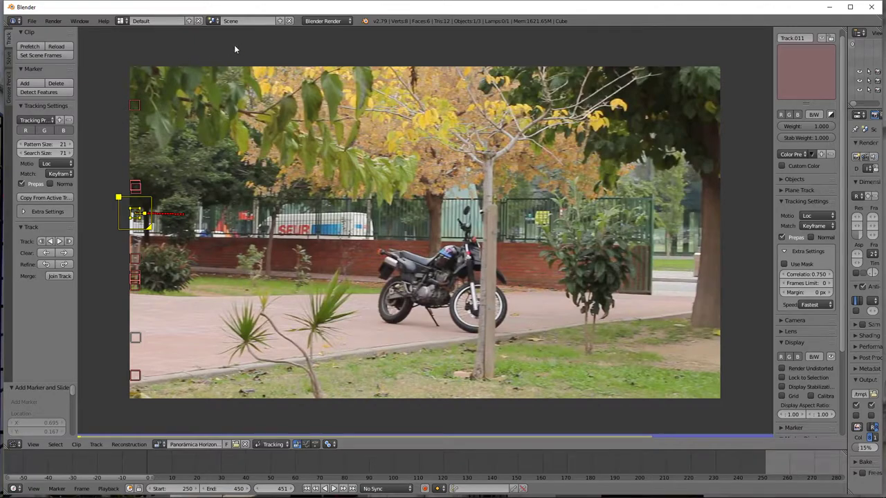
Run Solve Camera Motion, which fails for lack of 8 common tracks, then scrub back near frame 268
click(12, 73)
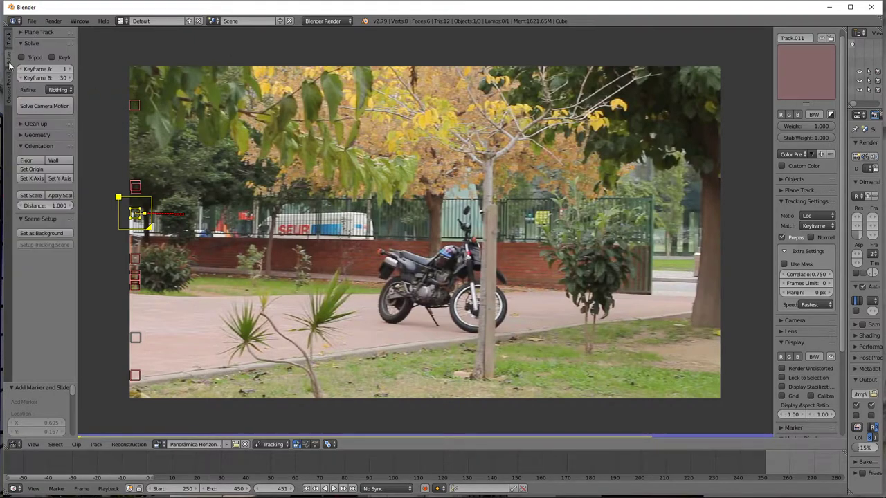
click(34, 107)
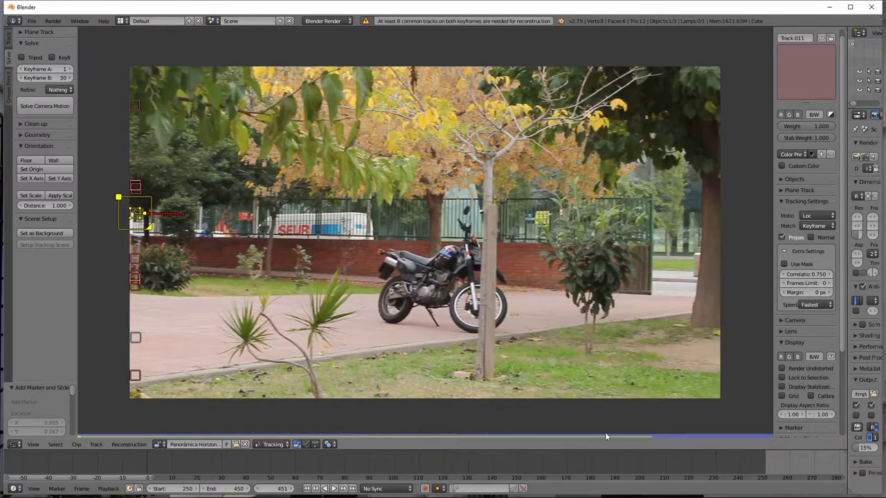
drag(604, 435, 88, 429)
Set the marker path length to 50 and slide the marker near the left steps
scroll(815, 337, down, 4)
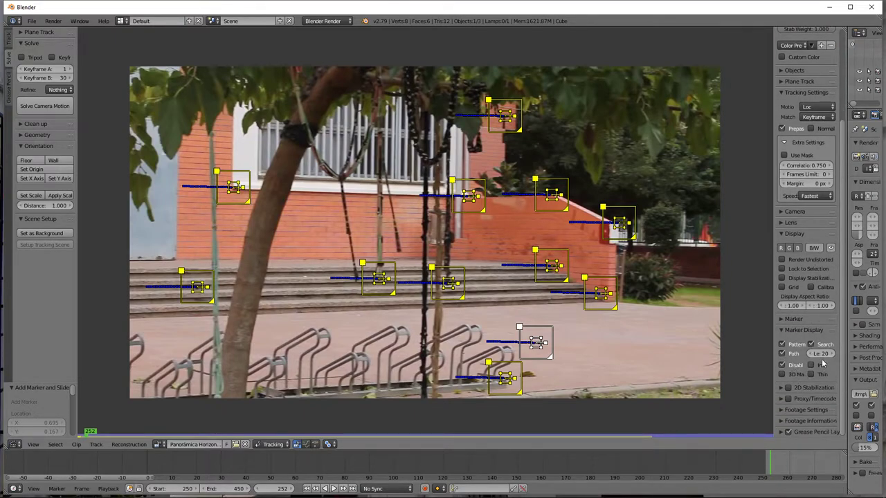
click(820, 353)
text(0)
key(Return)
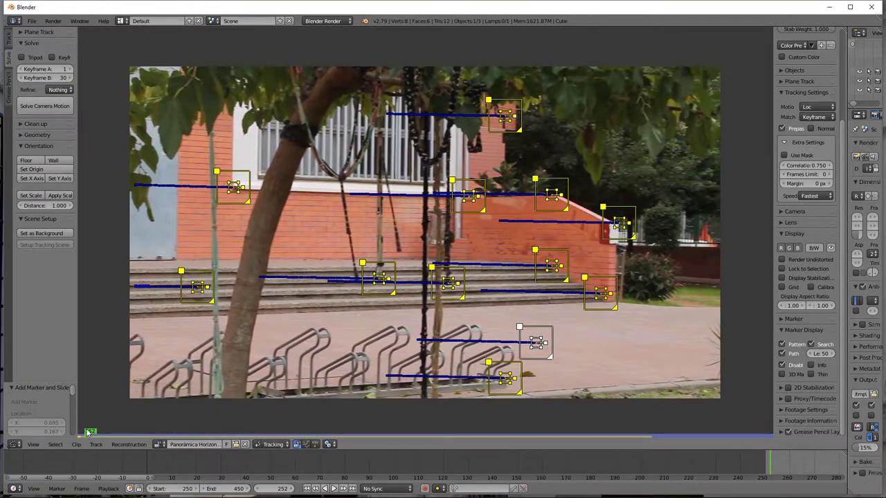
key(g)
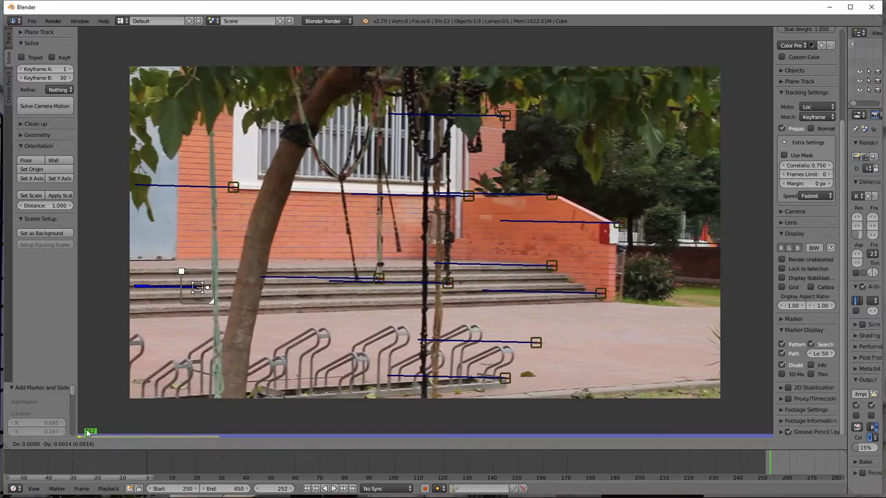
click(88, 433)
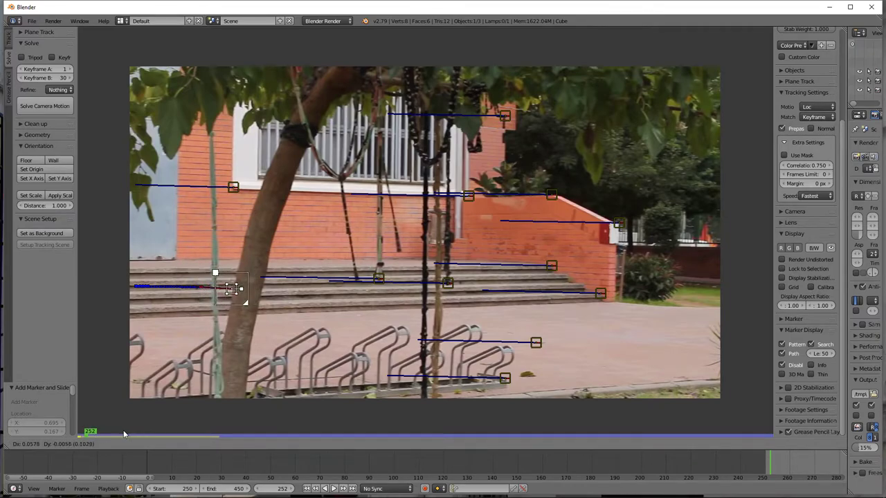
Play the clip forward, then shorten the marker paths to 5 frames
key(alt+a)
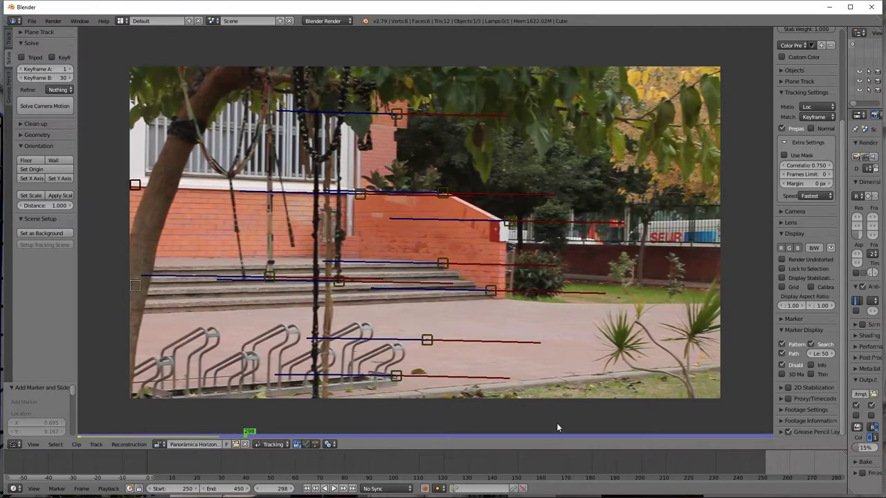
click(820, 354)
key(Return)
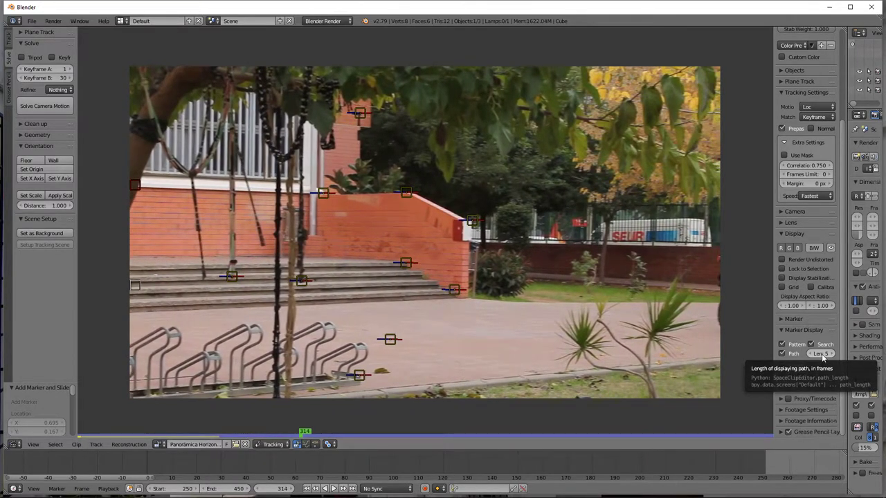
Hide the footage, play the markers backwards and forwards, then show the footage again
click(830, 247)
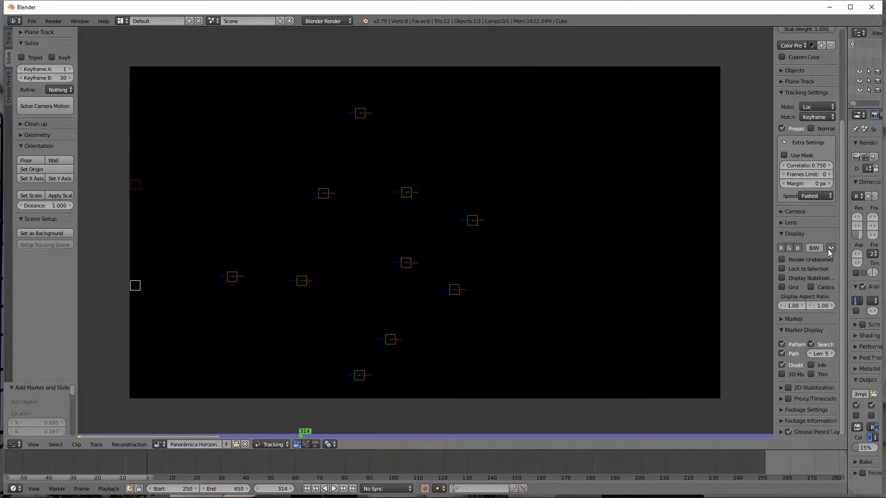
scroll(518, 257, up, 3)
scroll(517, 257, down, 3)
scroll(516, 260, down, 2)
scroll(515, 264, up, 1)
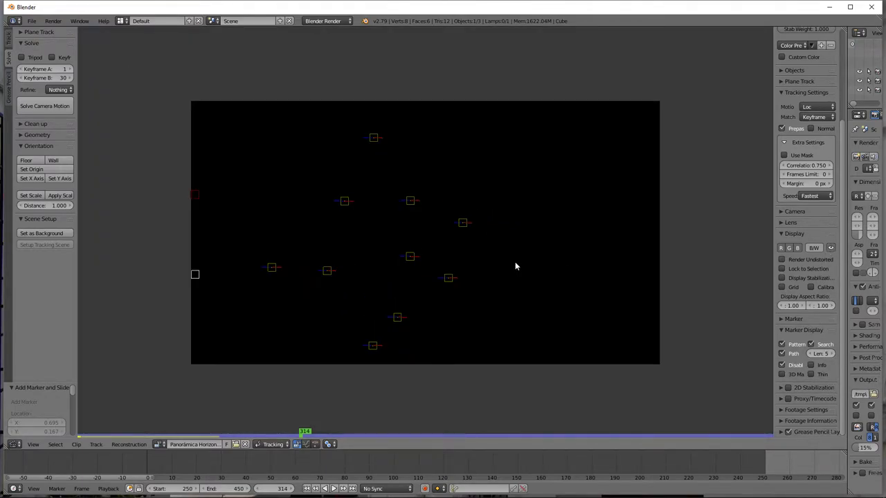
key(alt+shift+a)
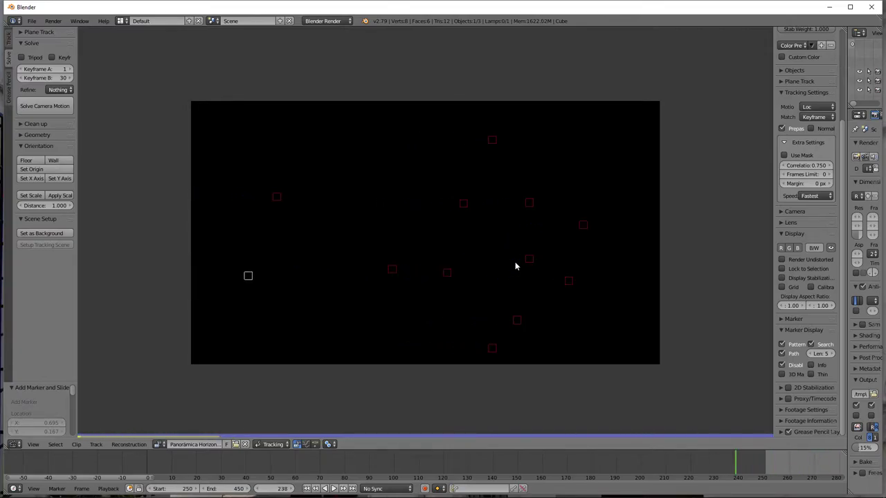
key(ctrl+t)
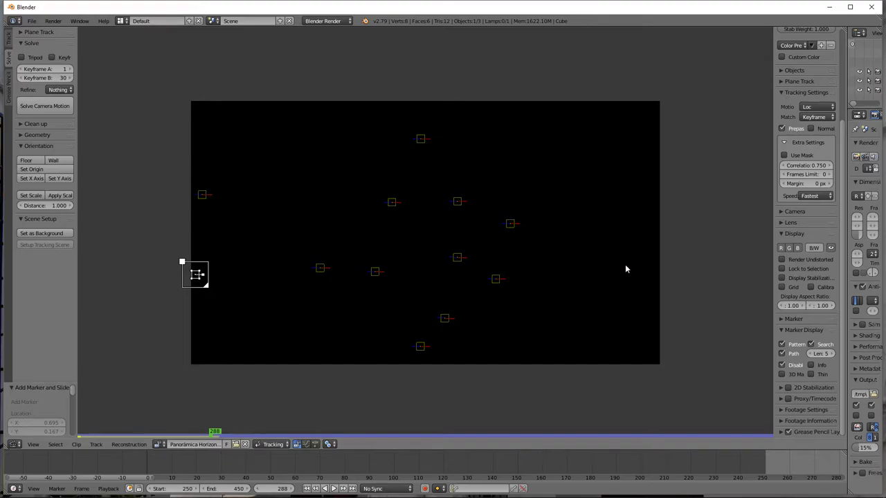
click(829, 249)
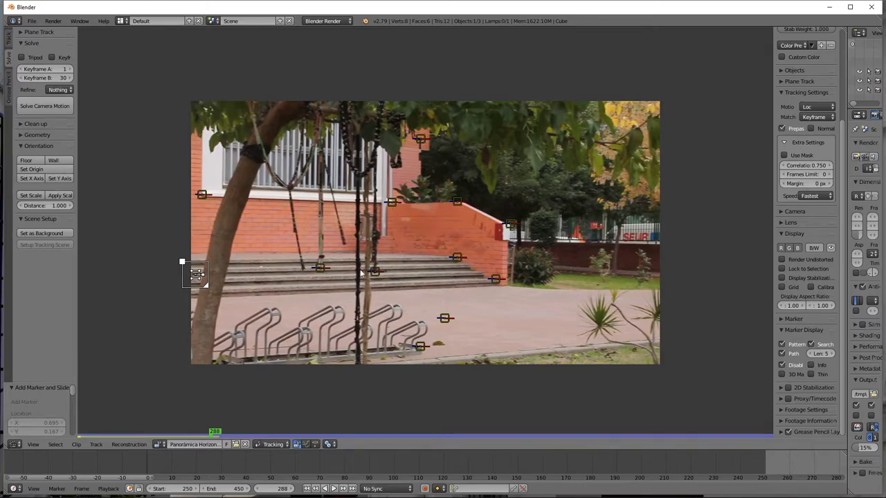
Try Solve Camera Motion, which fails needing 8 common tracks, then expand the Clean up panel
click(40, 106)
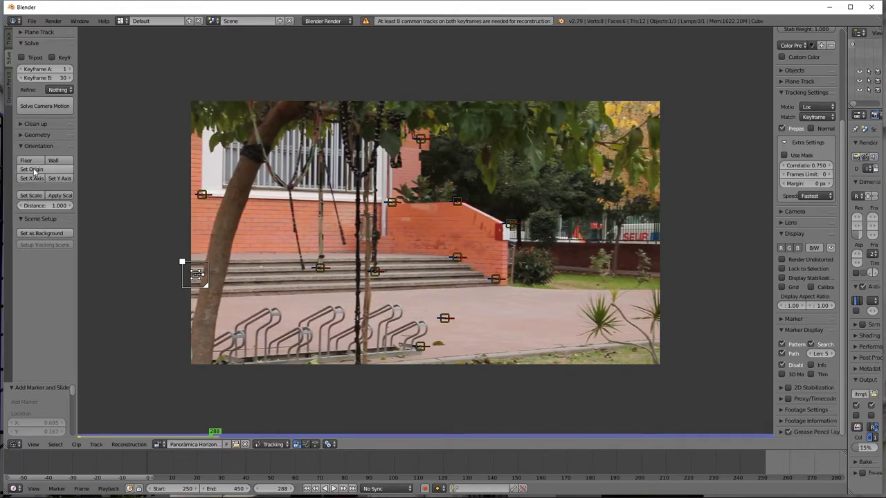
click(21, 125)
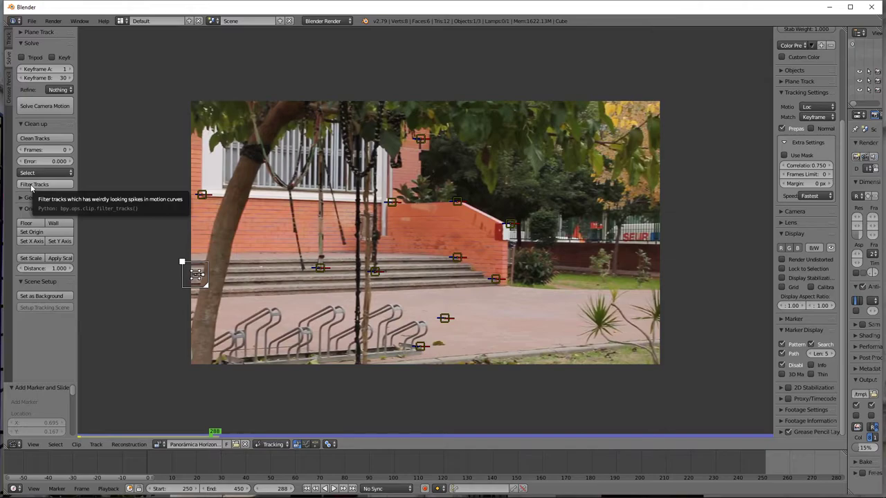
Filter Tracks and delete the flagged markers at the steps' right end and the red wall's end
click(31, 185)
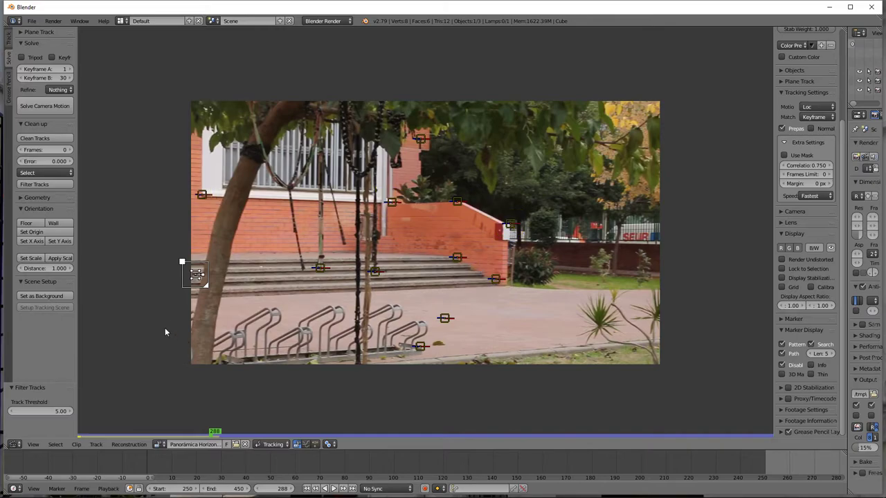
click(197, 274)
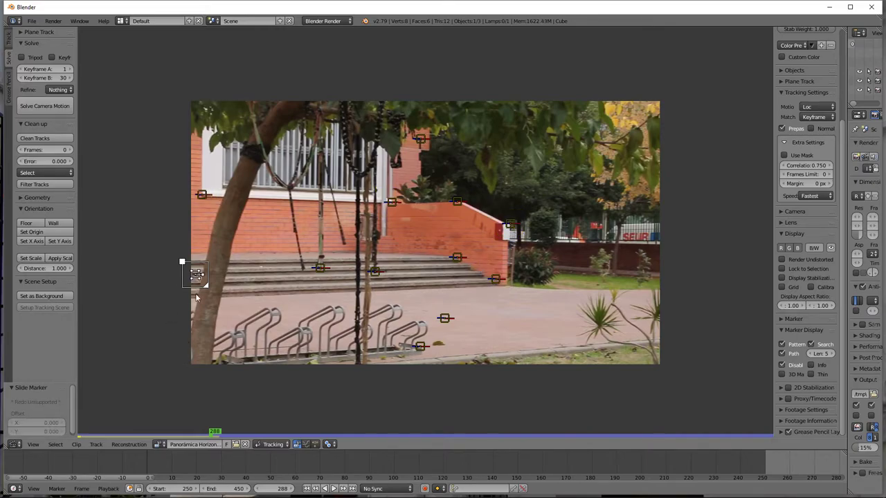
click(45, 184)
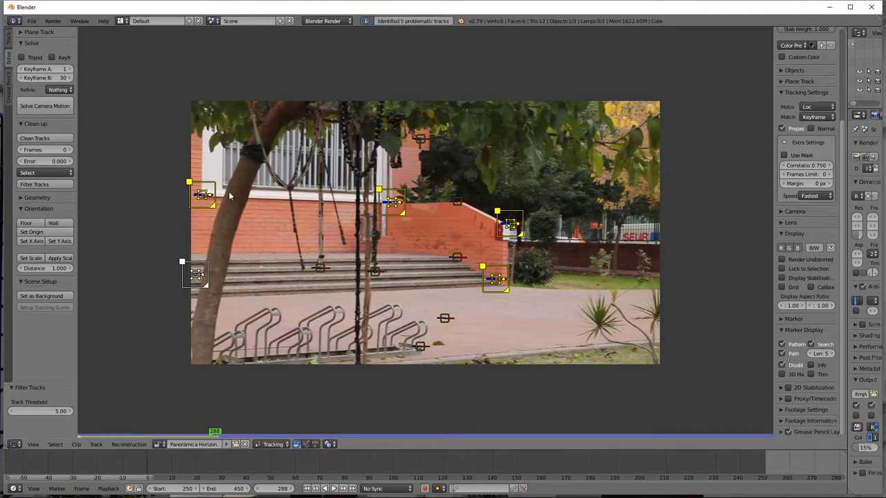
right_click(155, 294)
right_click(489, 275)
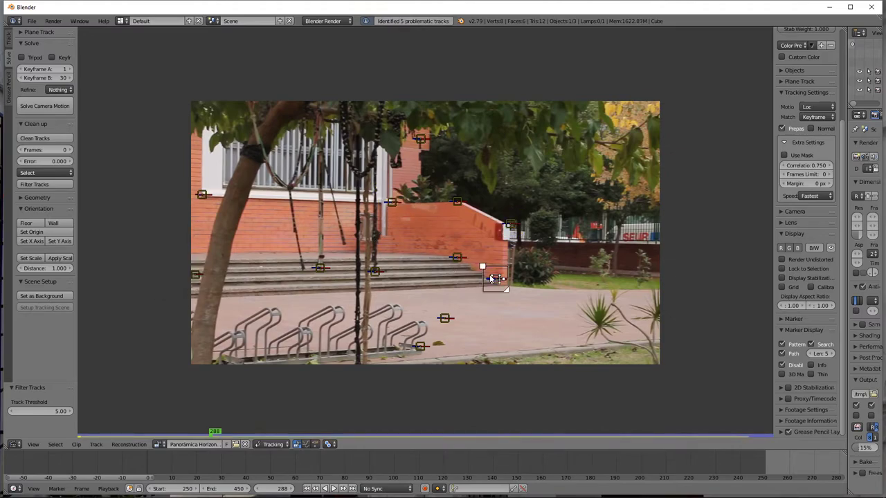
key(x)
click(489, 276)
right_click(509, 225)
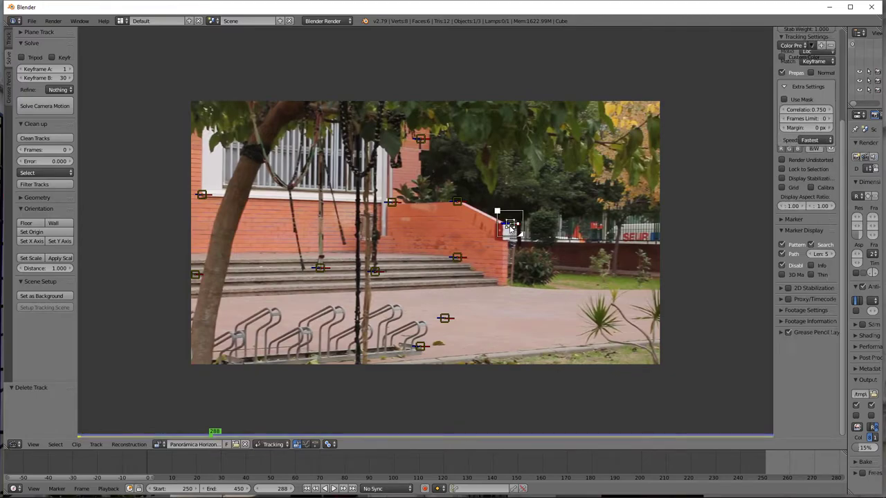
key(x)
click(506, 225)
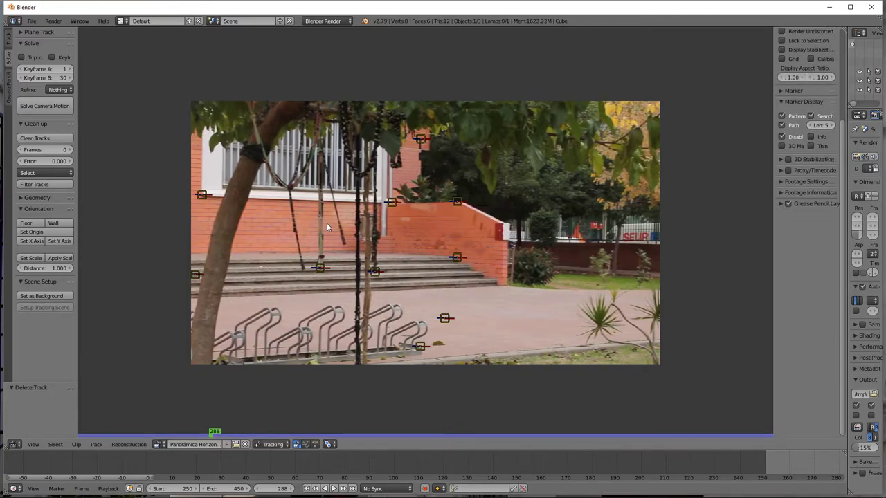
Filter Tracks again and delete the remaining flagged markers on the left wall and steps
click(34, 184)
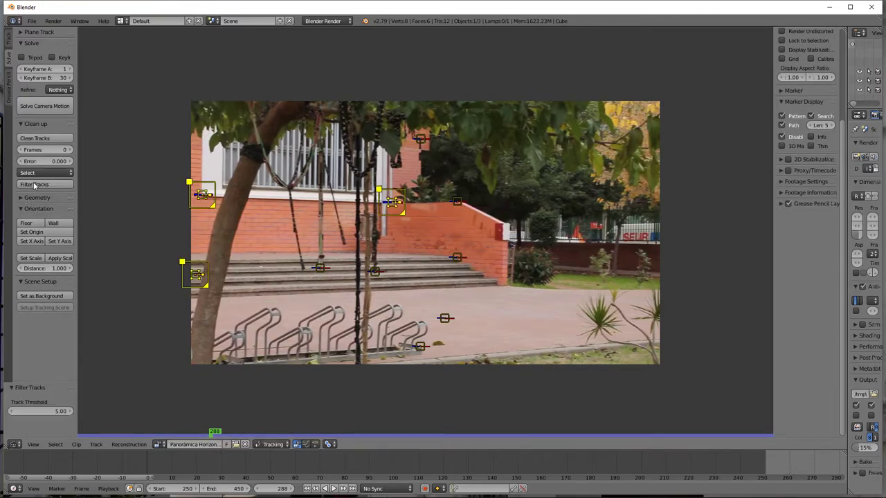
right_click(315, 253)
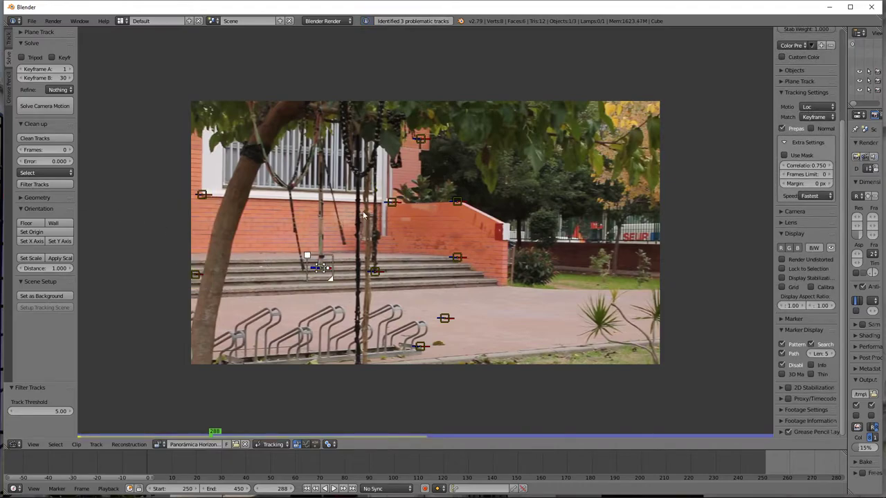
key(x)
click(389, 201)
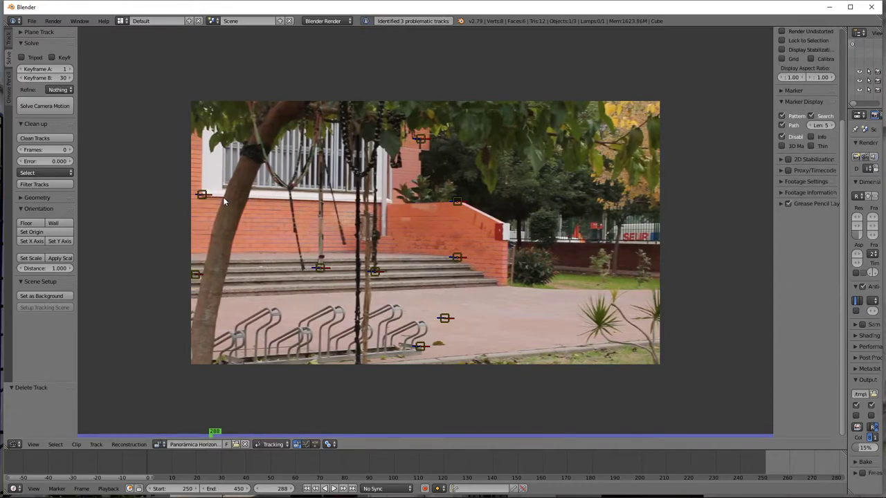
right_click(201, 195)
key(x)
click(197, 195)
right_click(196, 275)
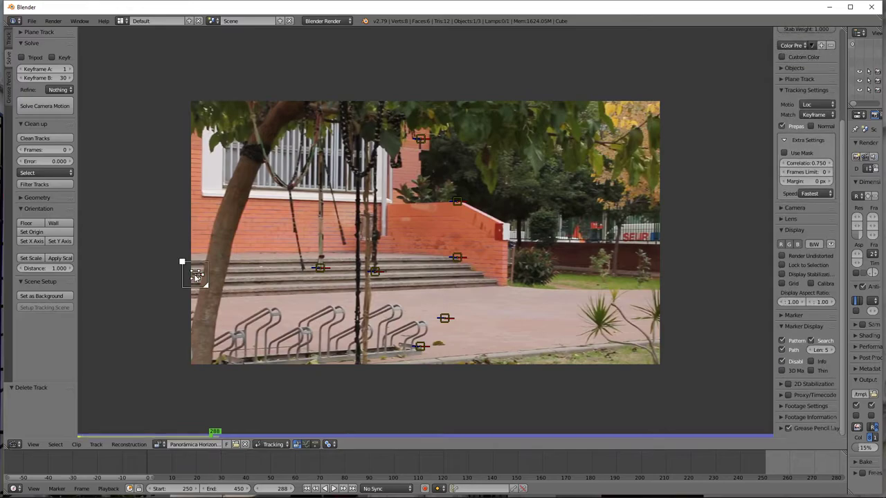
key(x)
click(196, 274)
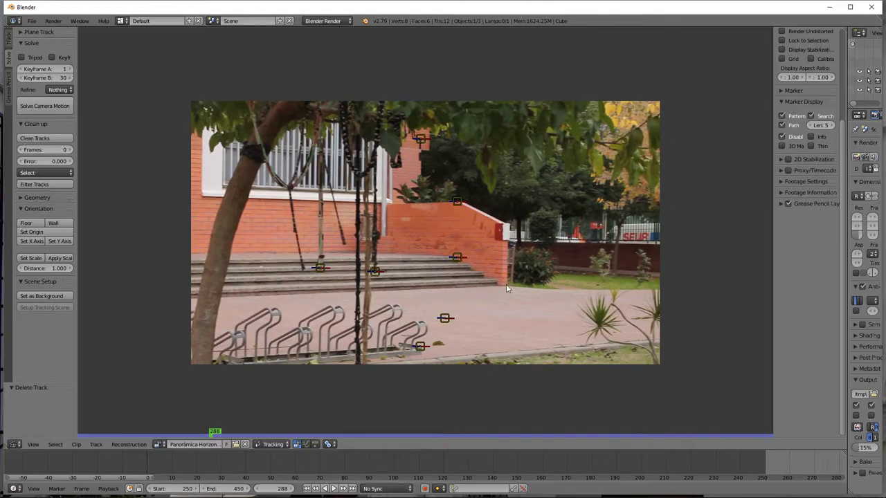
Start moving the bike-rack marker, cancel the move, and play the clip ahead to frame 359
right_drag(219, 432, 236, 433)
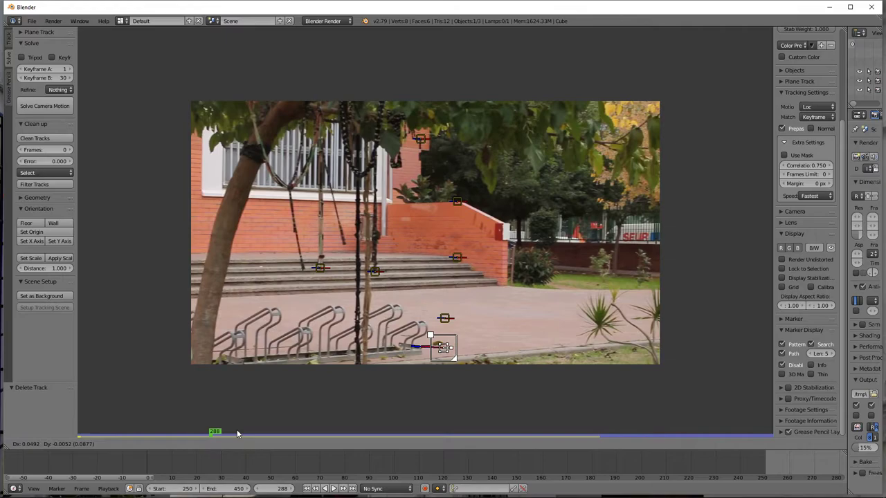
key(Escape)
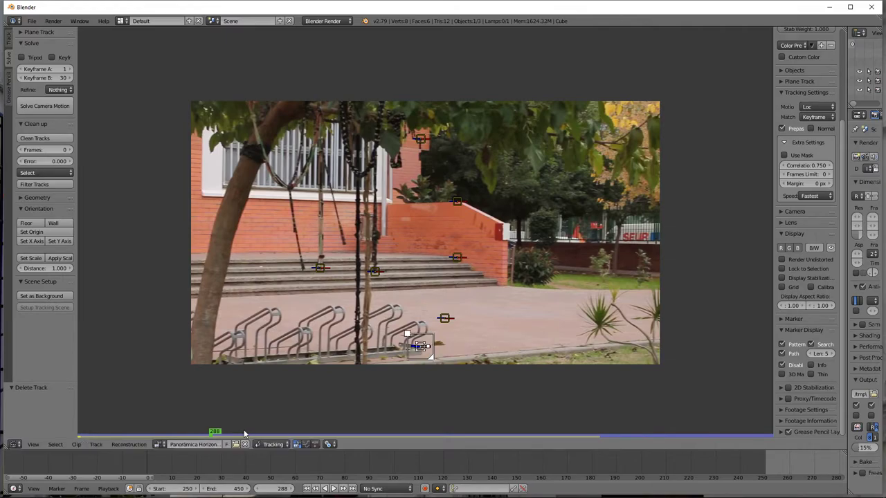
key(alt+a)
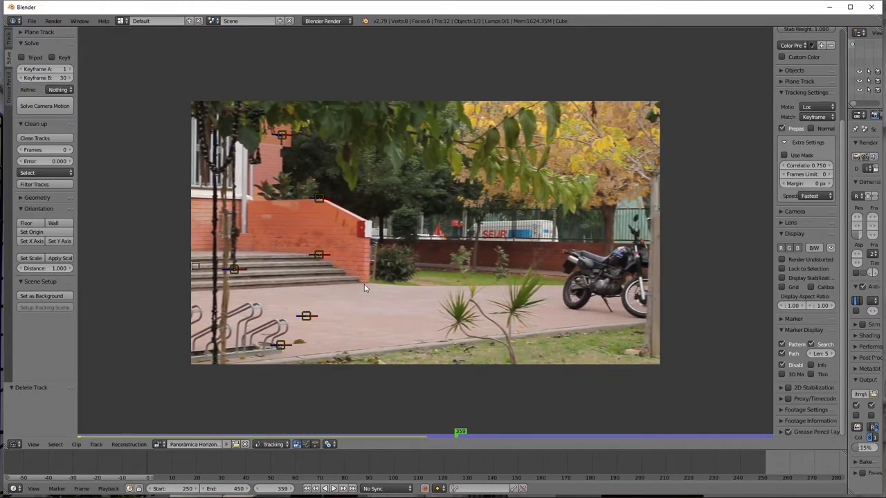
Add tracking markers at the end of the steps, the palm plant's base and the motorbike
ctrl+click(369, 284)
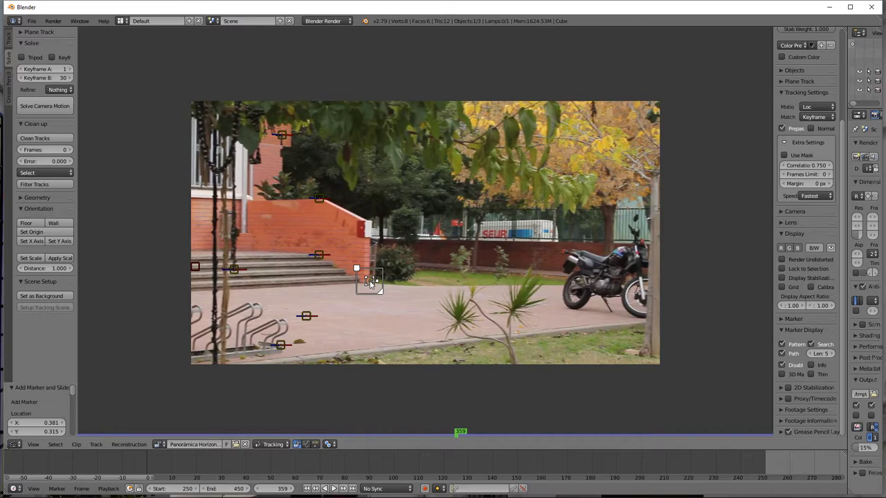
scroll(775, 200, up, 2)
scroll(773, 191, up, 3)
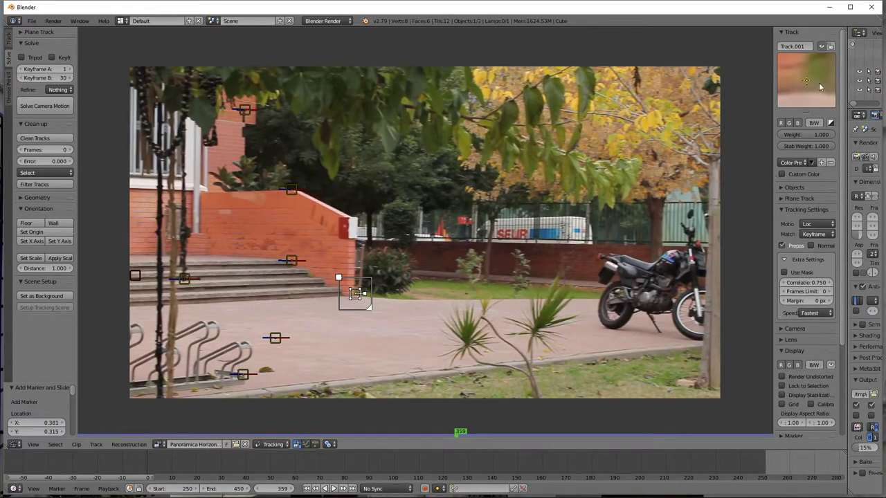
click(794, 121)
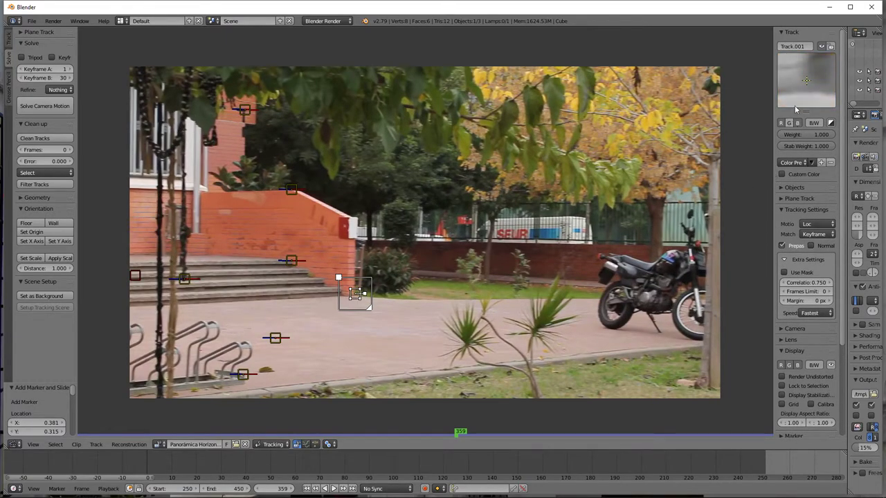
drag(810, 84, 806, 90)
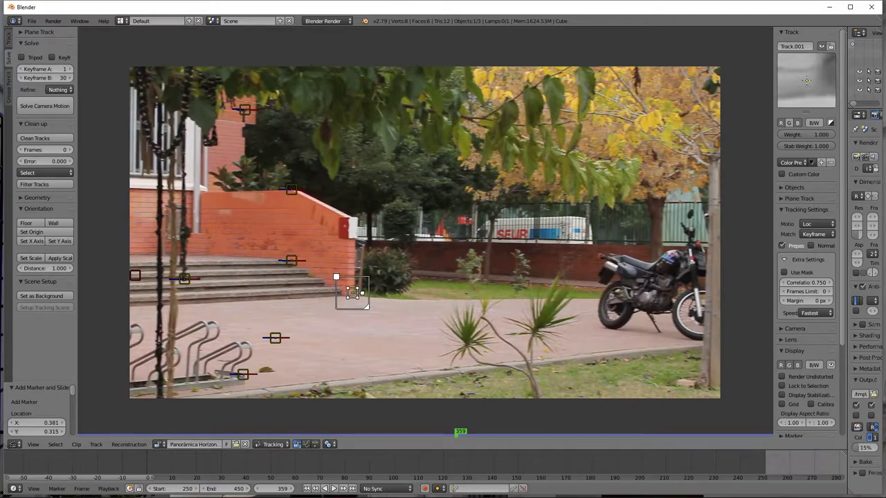
drag(353, 294, 351, 291)
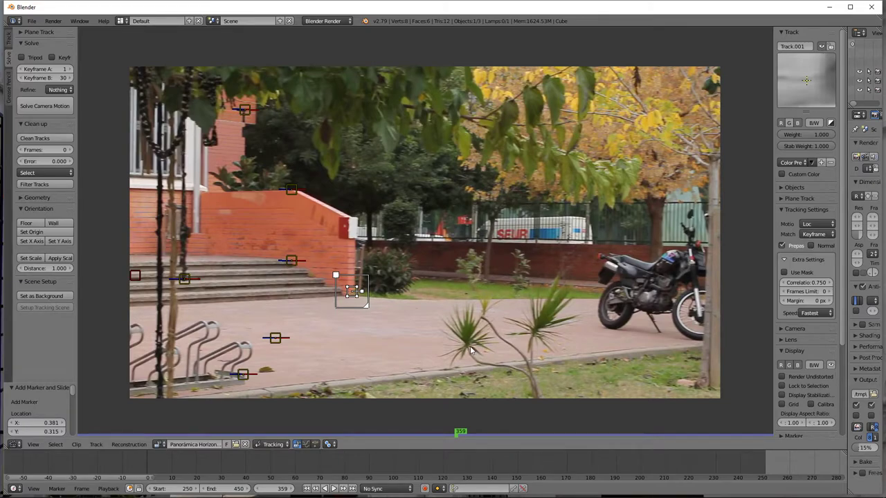
ctrl+click(481, 354)
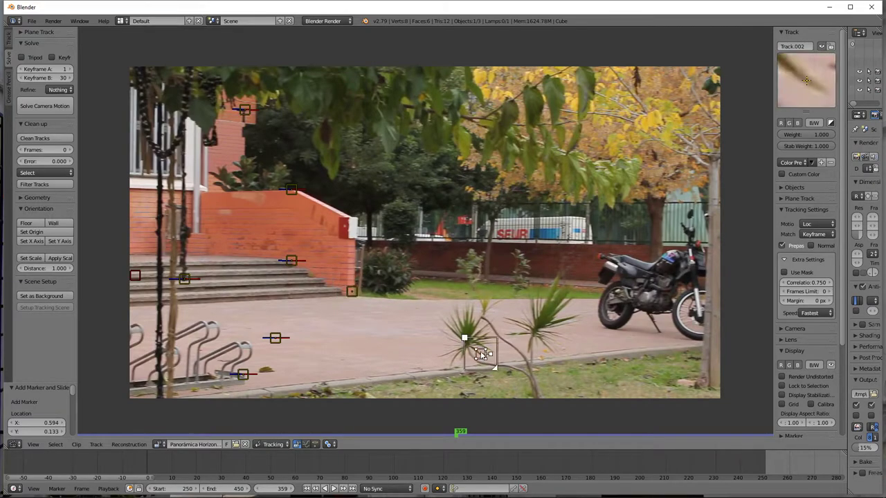
ctrl+click(599, 256)
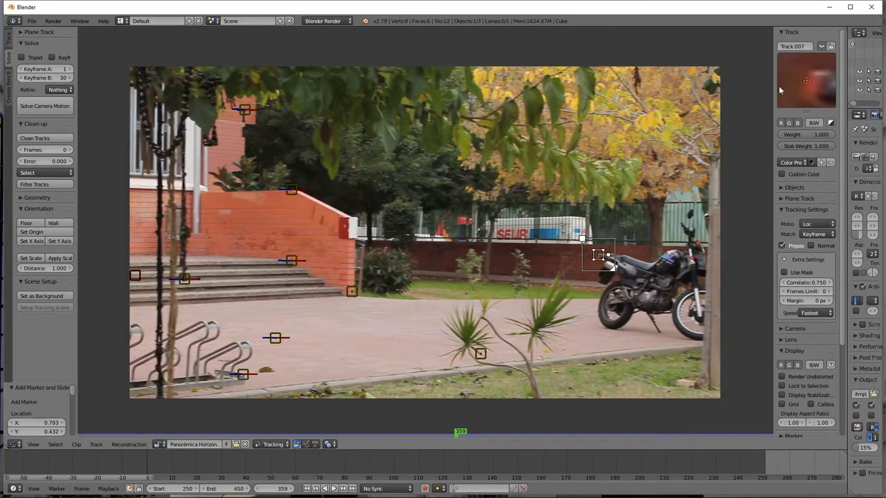
drag(599, 255, 601, 257)
Select the steps, palm plant and motorbike markers together
click(353, 293)
shift+click(481, 354)
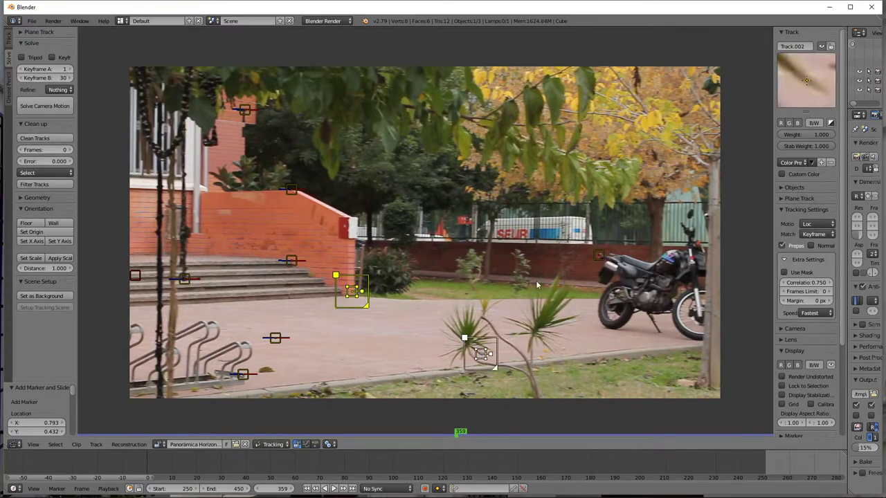
shift+click(599, 255)
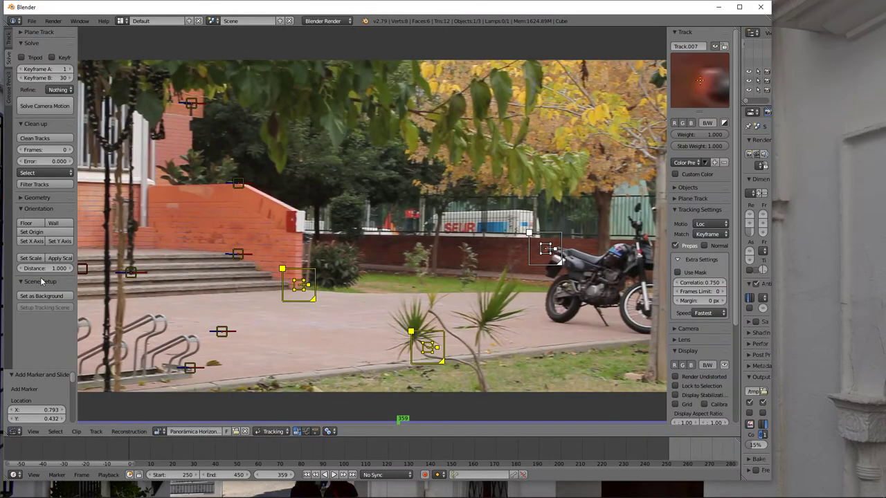
right_click(183, 244)
ctrl+click(296, 285)
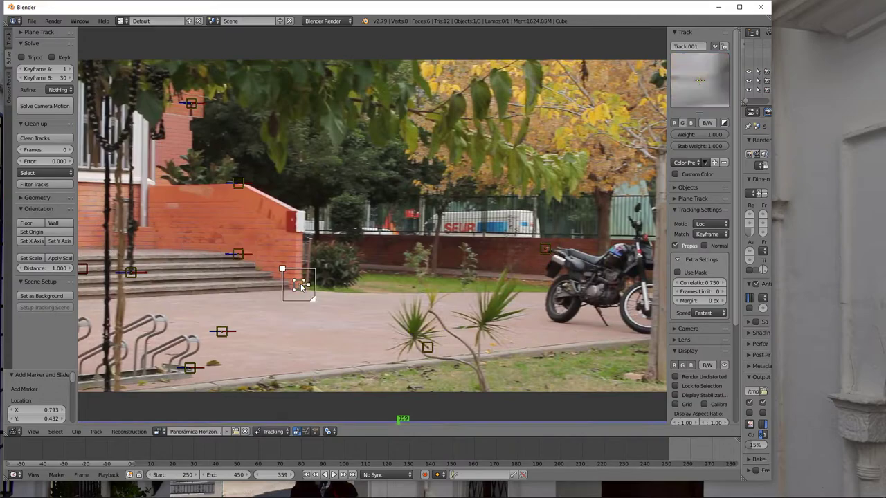
ctrl+click(427, 347)
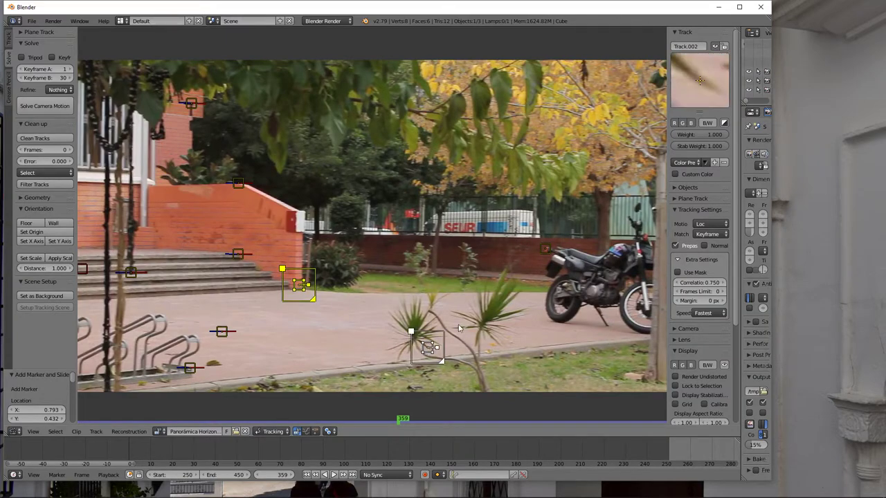
ctrl+click(544, 248)
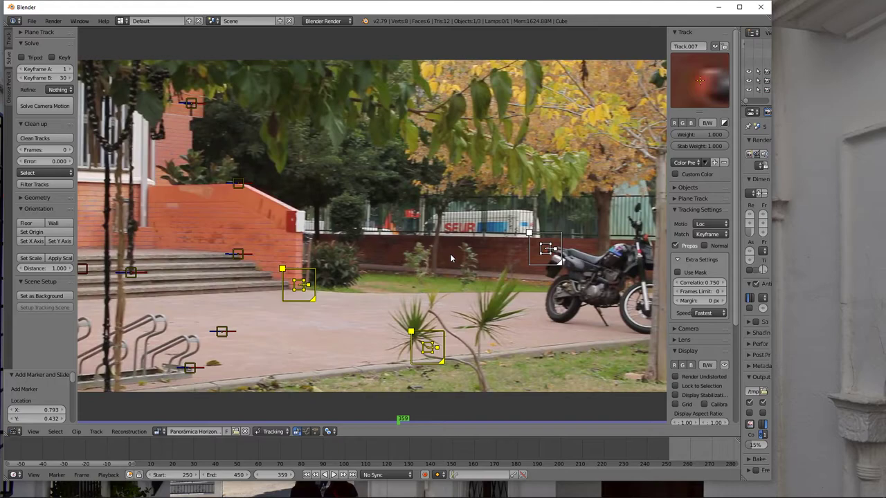
Track the three markers forwards and backwards, then filter tracks at threshold 5.00
key(ctrl+t)
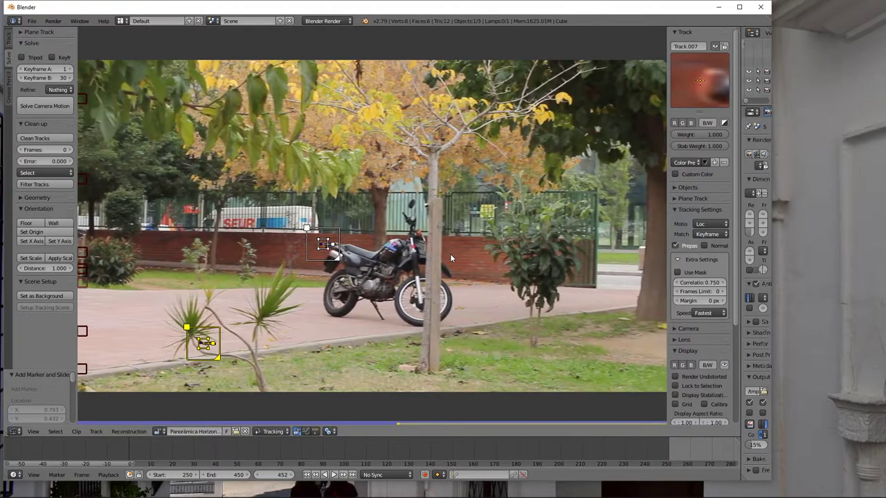
key(shift+ctrl+t)
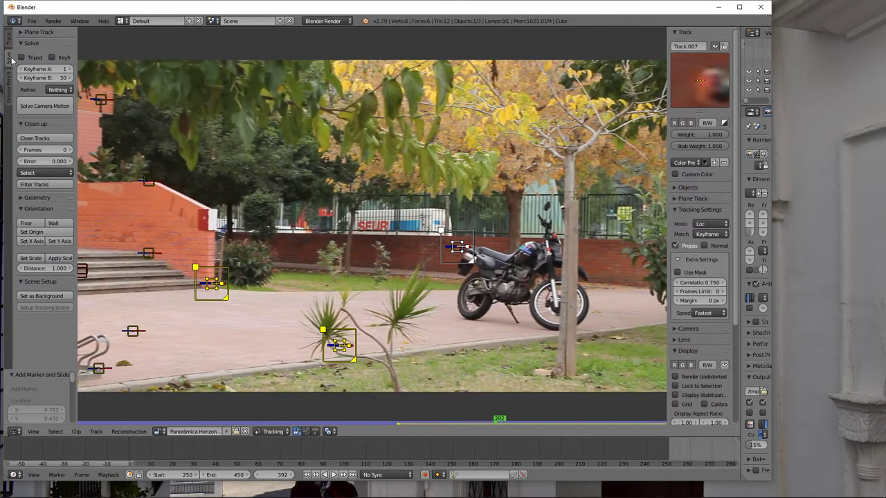
click(42, 183)
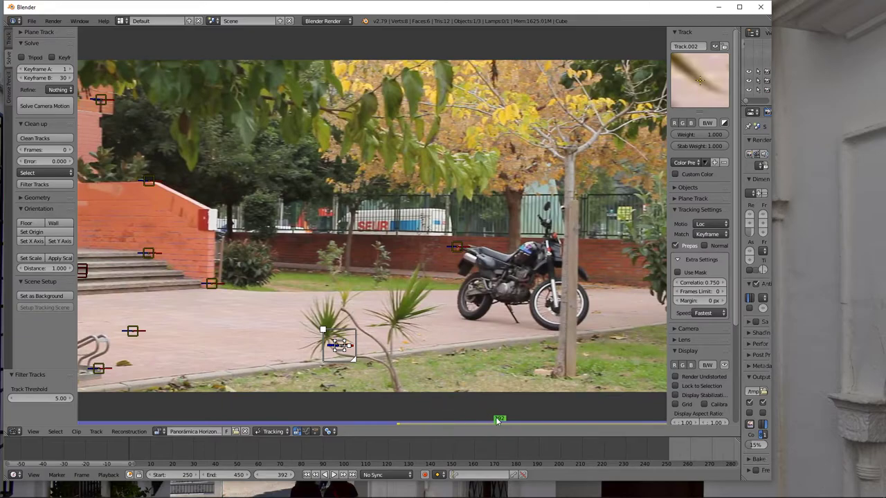
Rewind near frame 352, flag problematic tracks and review them with playback, stopping at frame 341
mouse_move(495, 421)
mouse_down()
mouse_move(357, 386)
mouse_move(321, 334)
mouse_up()
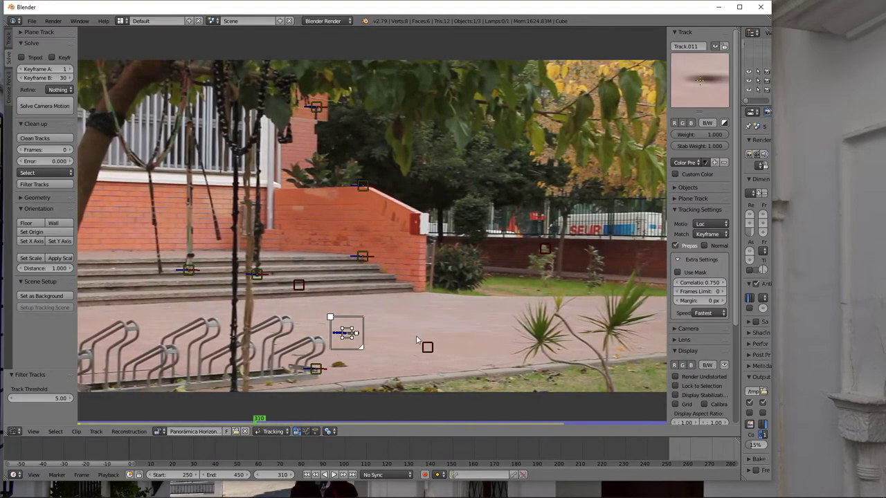
key(Up)
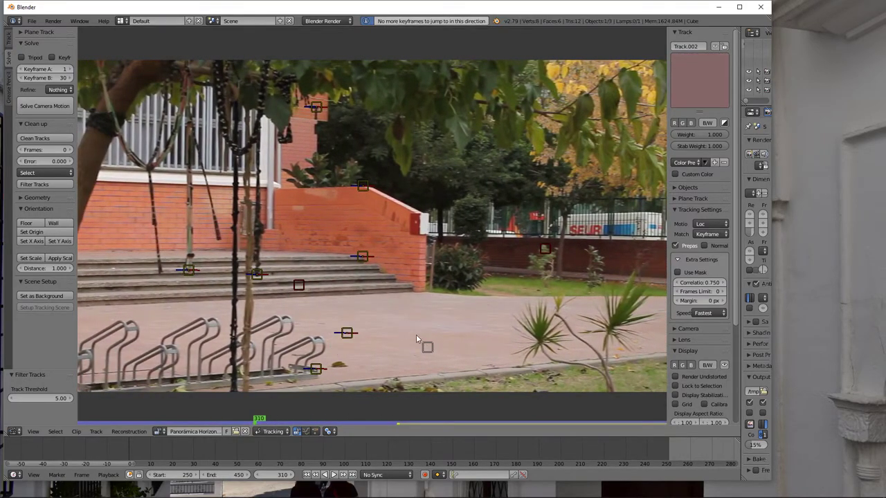
click(45, 184)
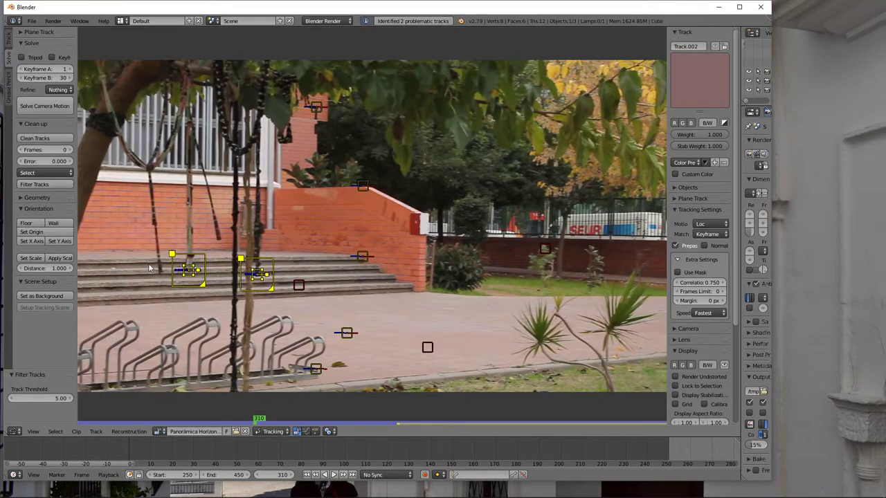
key(alt+a)
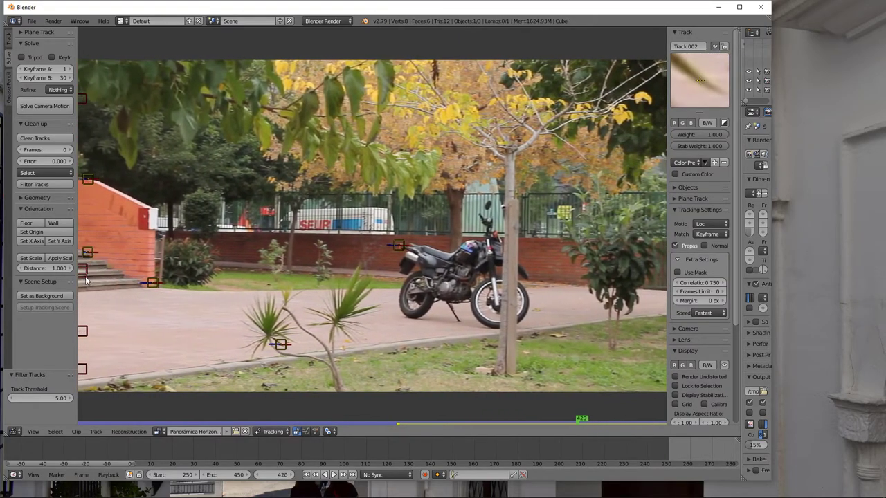
key(shift+alt+a)
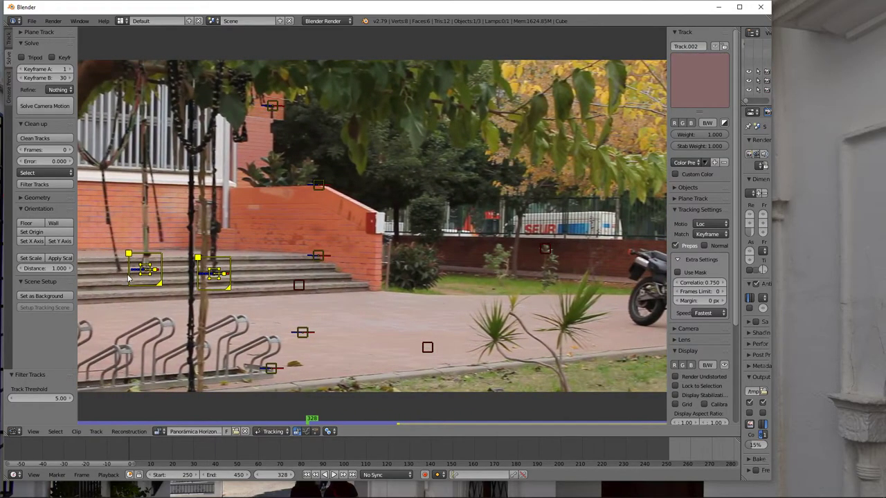
key(alt+a)
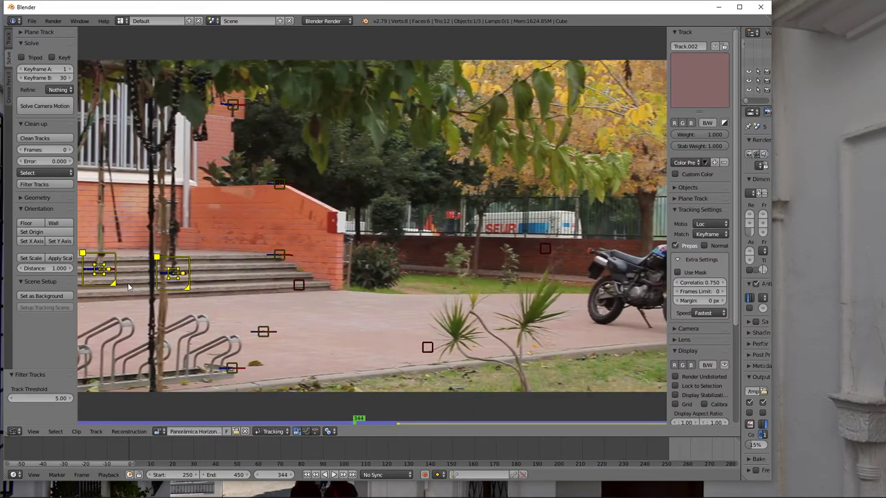
key(Left)
key(Left)
key(Left)
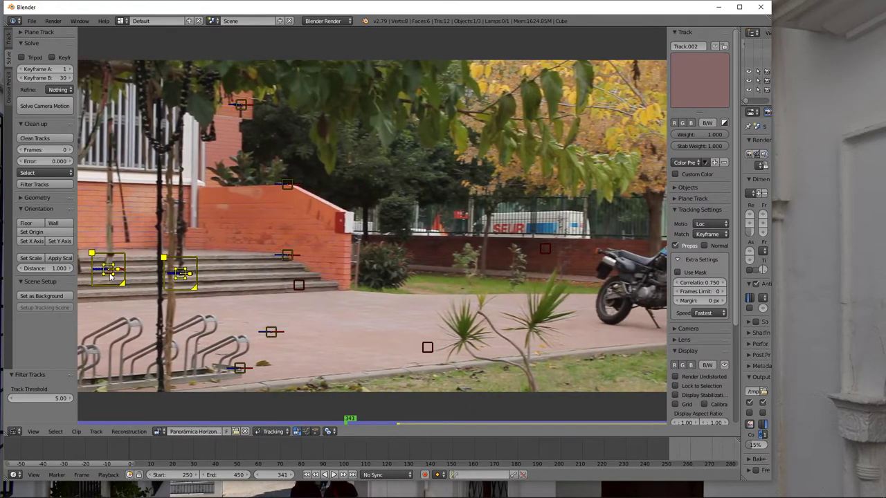
Delete the two flagged step tracks and re-filter, finding 0 problematic tracks
key(x)
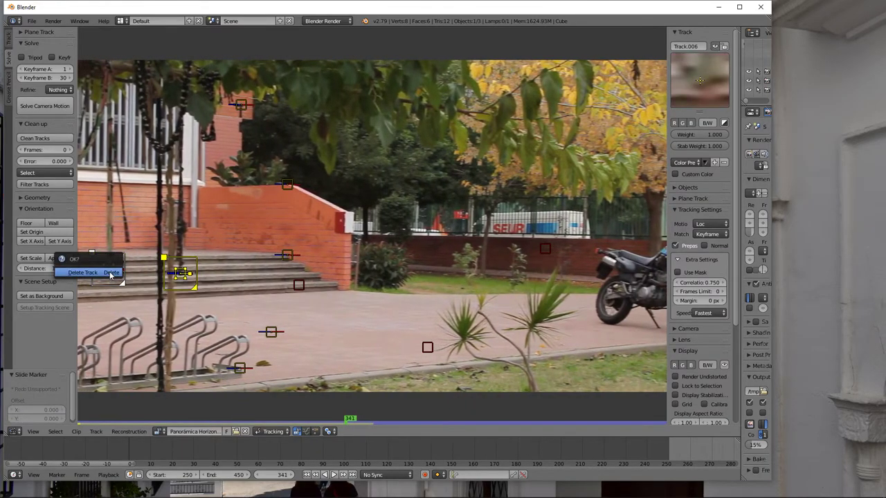
click(110, 271)
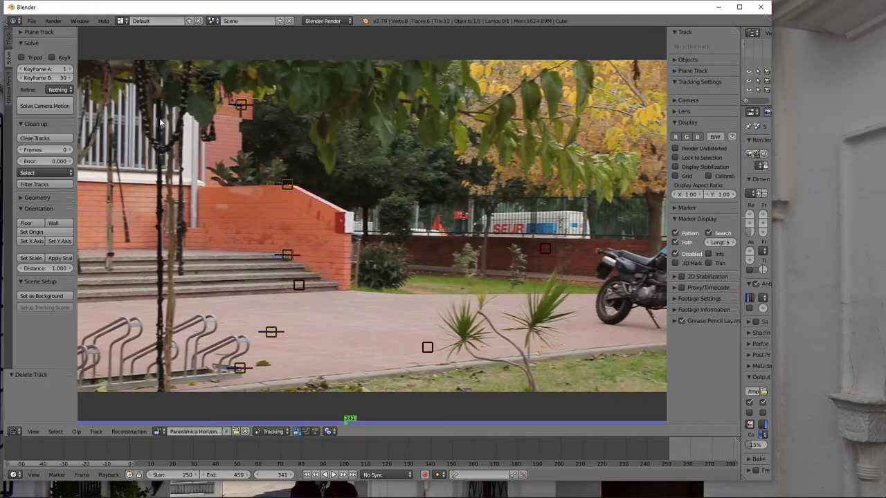
click(59, 184)
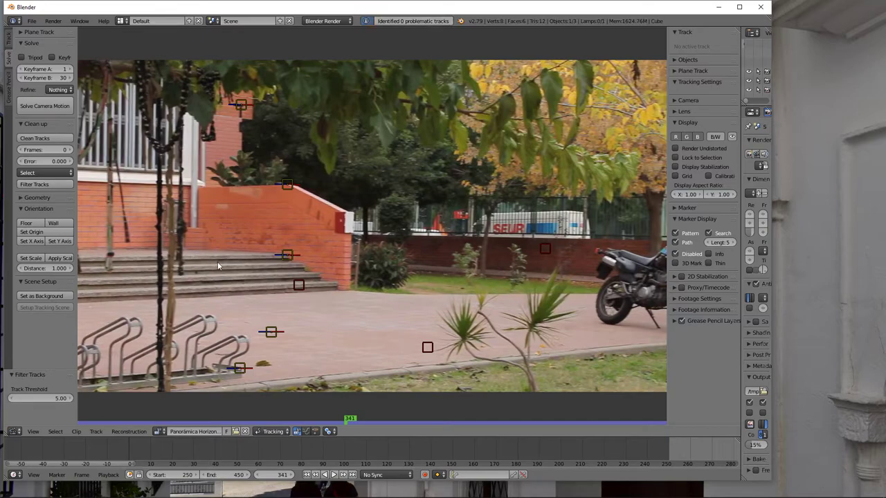
key(shift+alt+a)
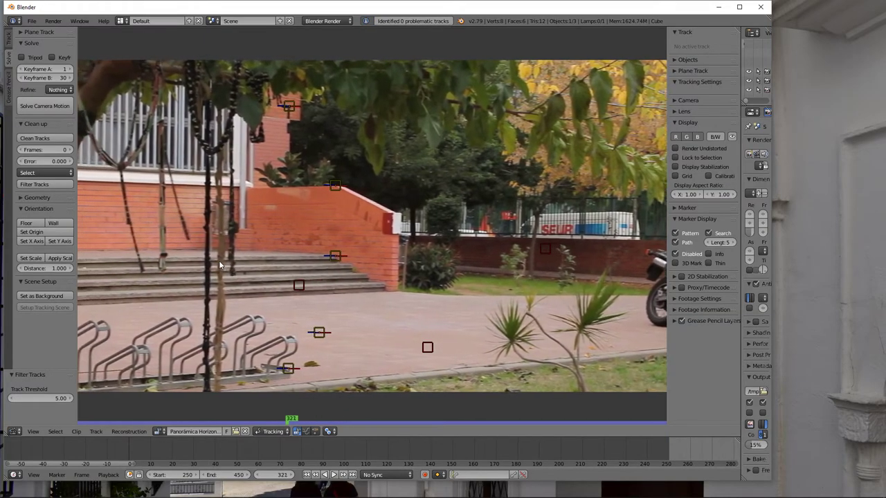
Play the clip backwards and forwards to review the tracks, then return to start frame 250
key(shift+alt+a)
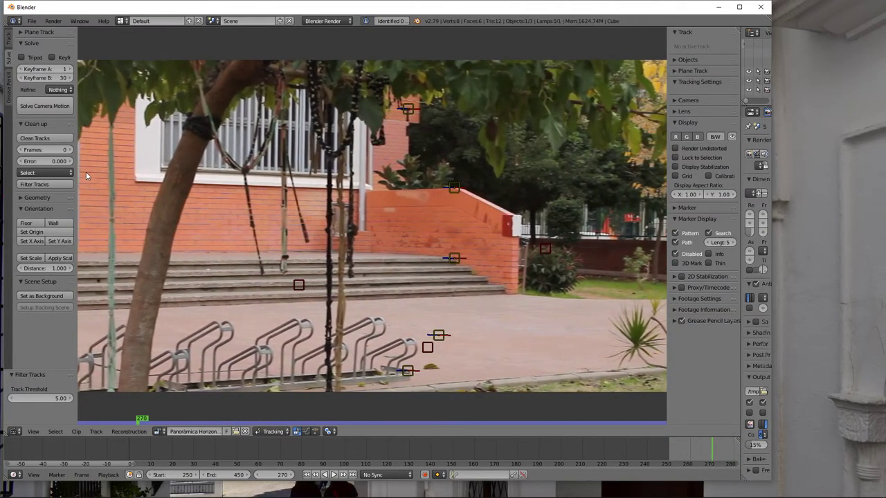
click(47, 106)
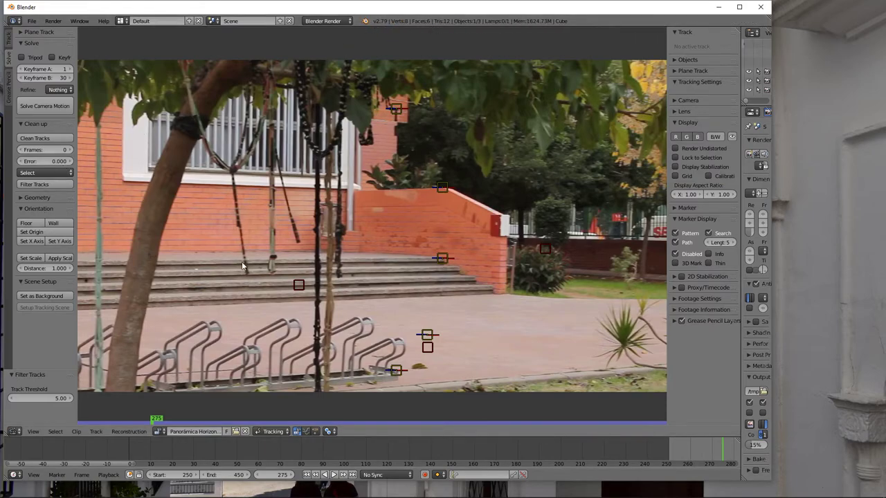
key(shift+alt+a)
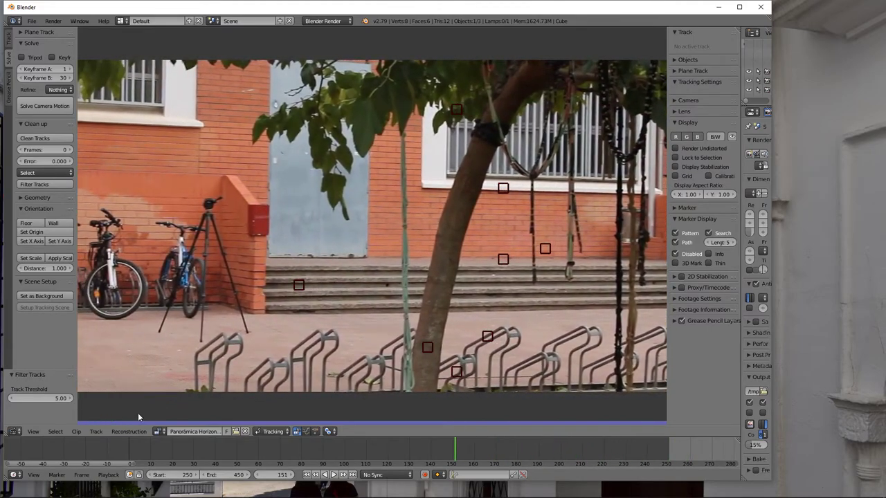
key(alt+a)
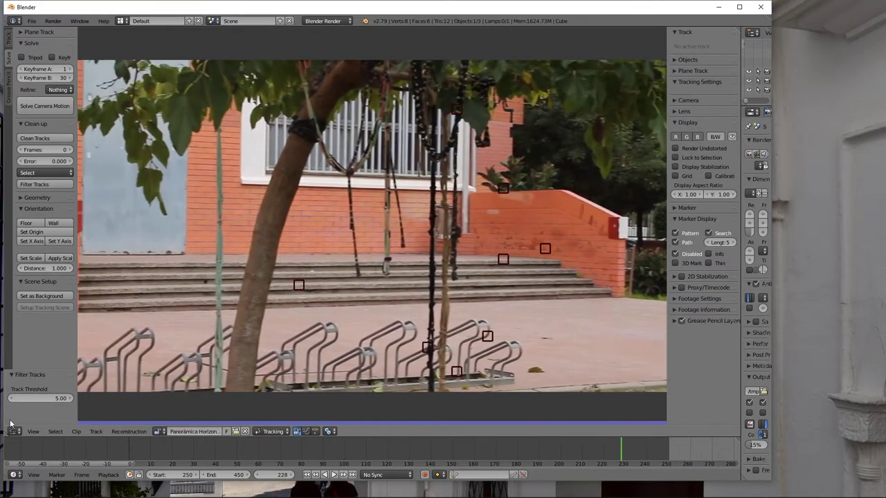
click(307, 476)
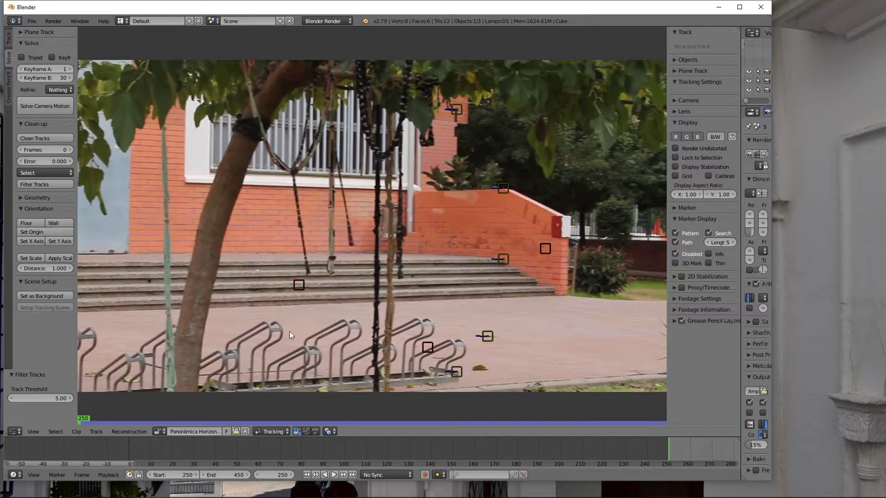
Set solve Keyframe A to 250 and Keyframe B to 450
click(47, 107)
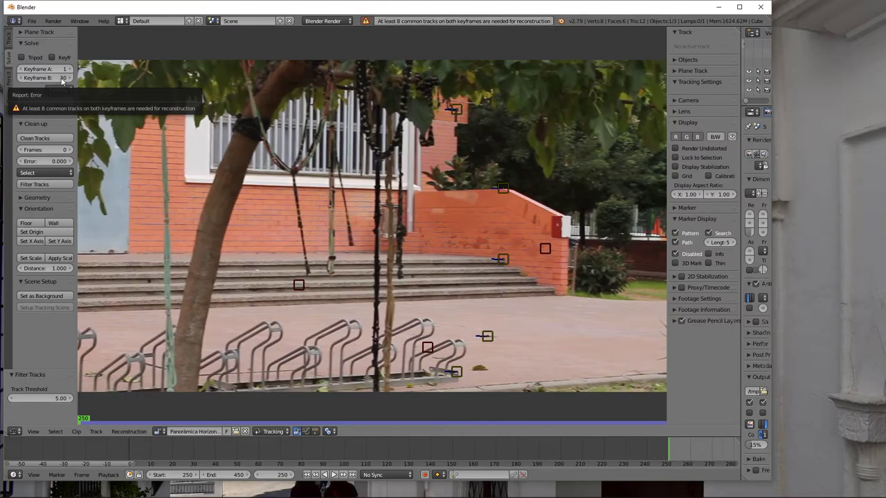
click(60, 77)
key(Return)
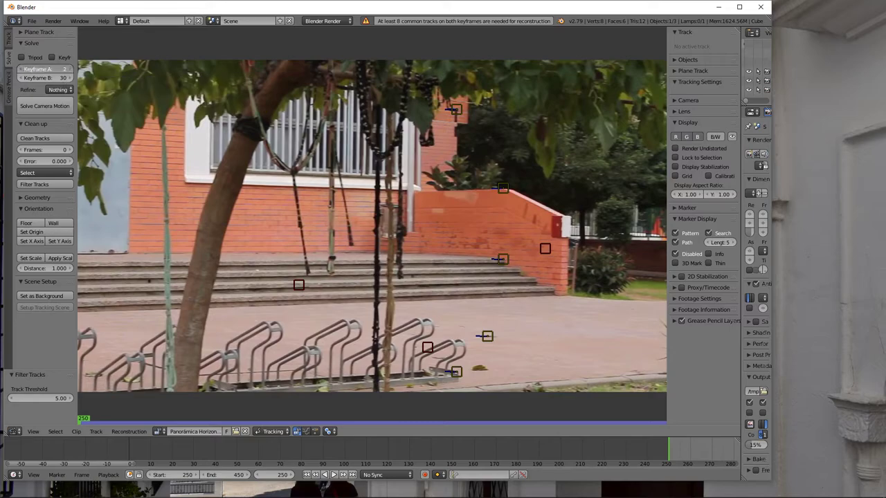
click(64, 70)
key(Return)
click(64, 78)
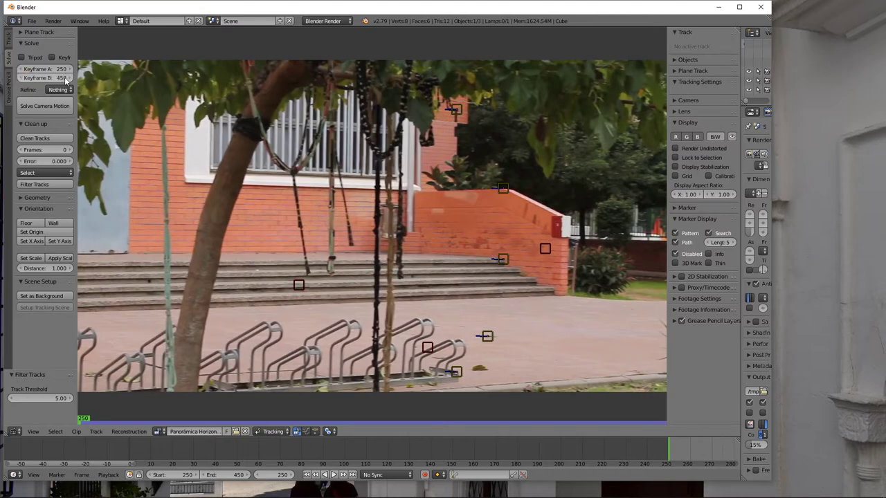
key(Return)
Filter tracks and retry the camera solve, which still fails for too few common tracks
click(36, 184)
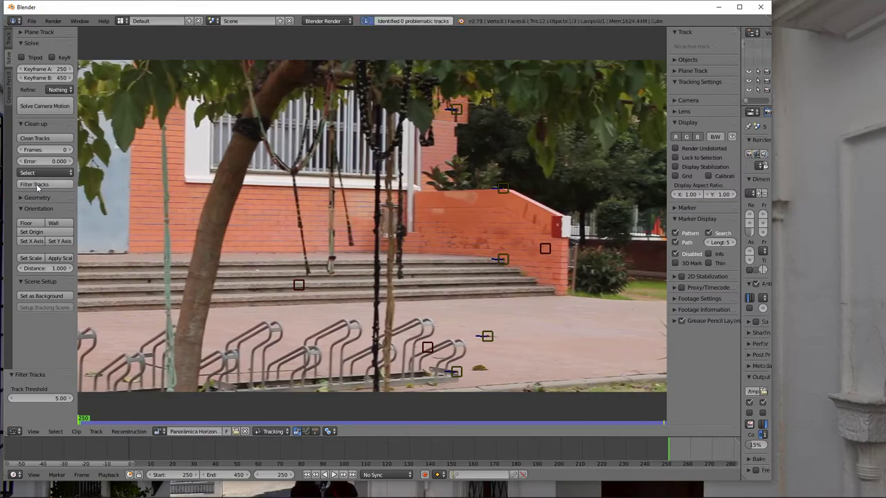
click(38, 106)
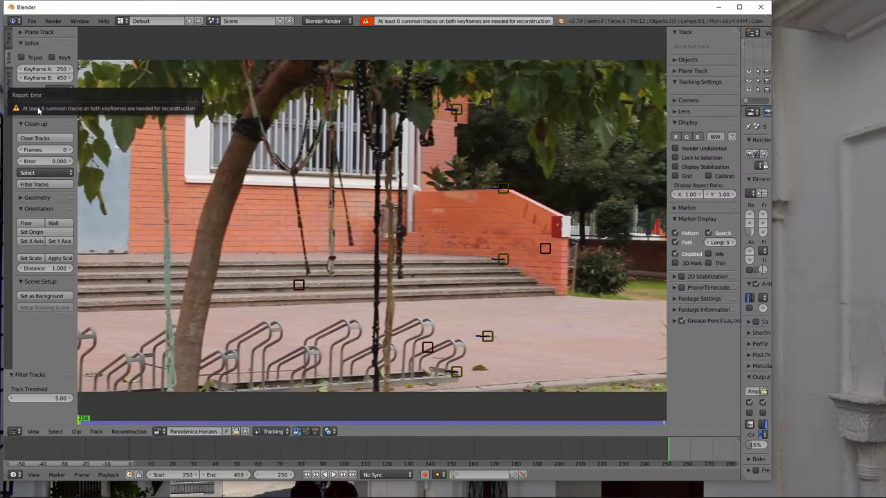
right_click(187, 206)
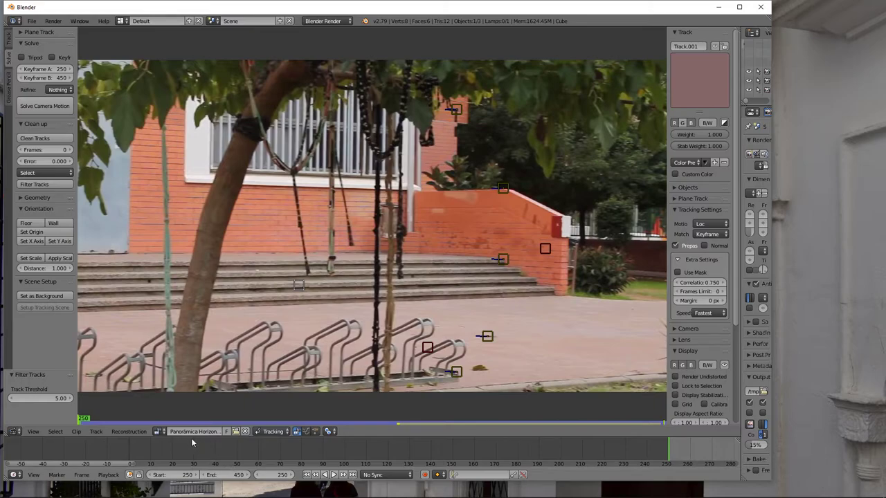
Play the clip from frame 250, stop it, and scrub back to frame 357
key(alt+a)
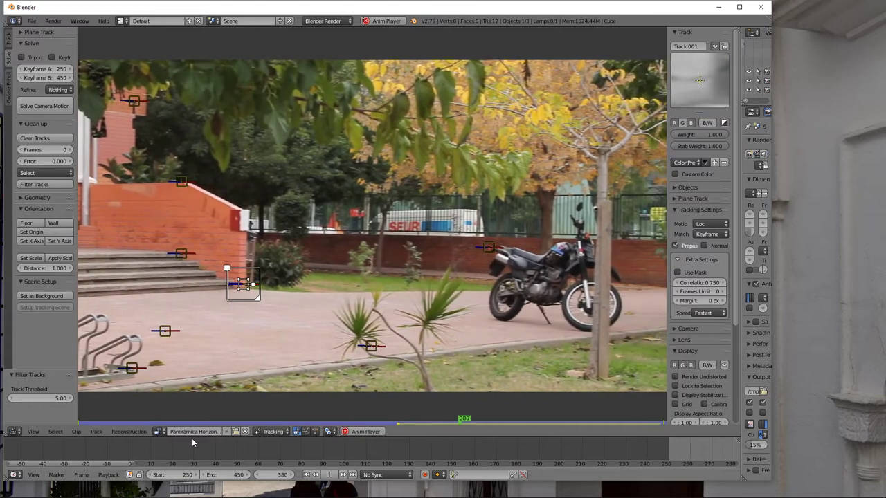
key(alt+a)
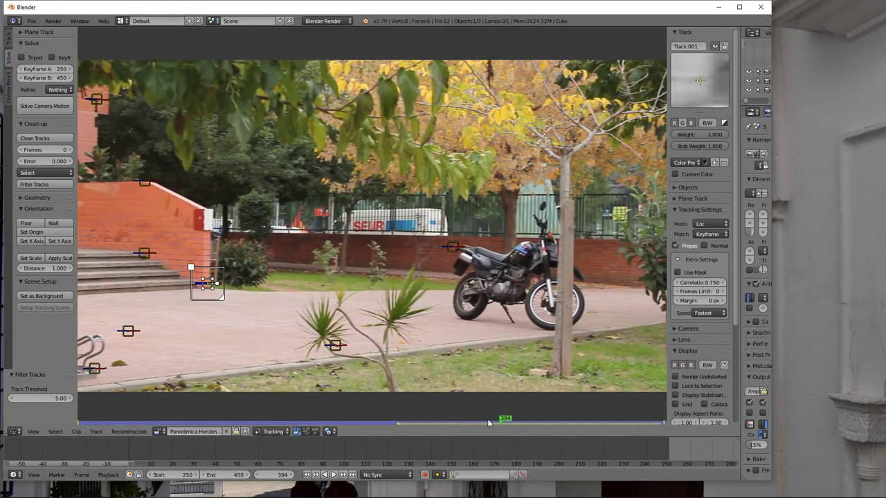
mouse_move(504, 420)
mouse_down()
mouse_move(274, 422)
mouse_move(426, 422)
mouse_move(380, 424)
mouse_move(391, 424)
mouse_up()
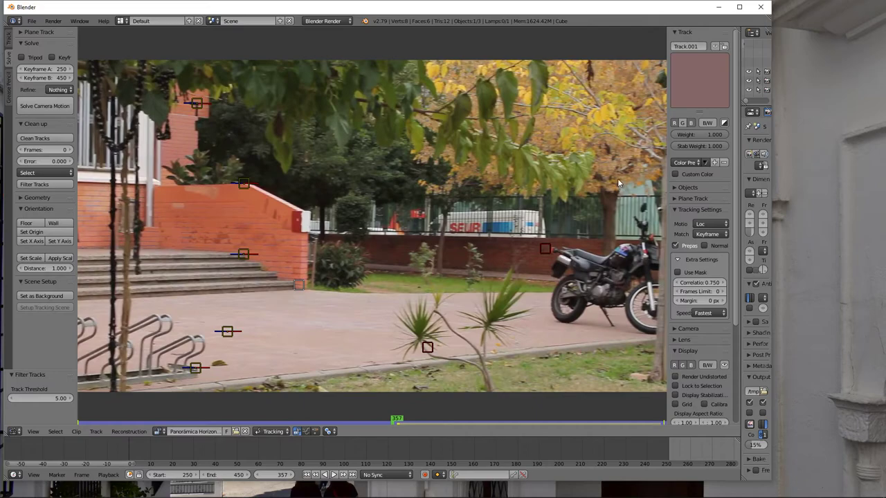
Lock Track.001 and zoom the clip view out
click(724, 46)
scroll(444, 263, down, 1)
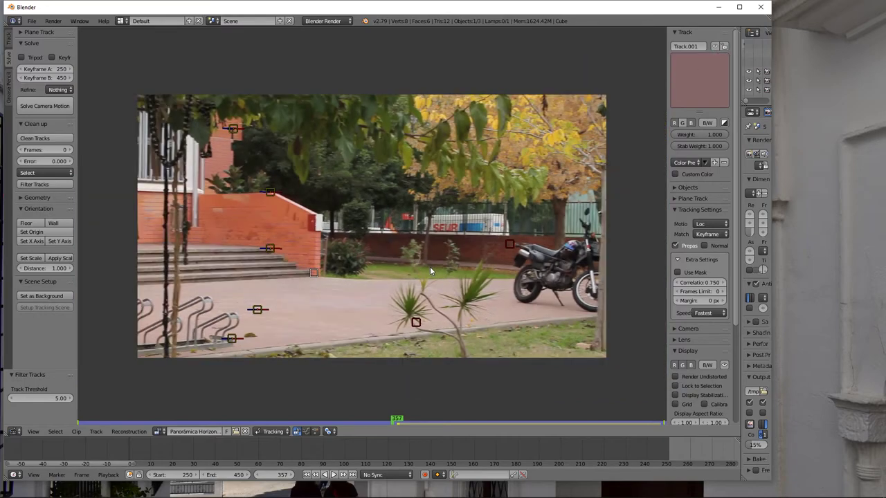
scroll(430, 266, down, 1)
scroll(431, 267, up, 1)
Box-select the five left tracks, select Track.002 alone, and show the editor type list
key(b)
drag(544, 341, 97, 83)
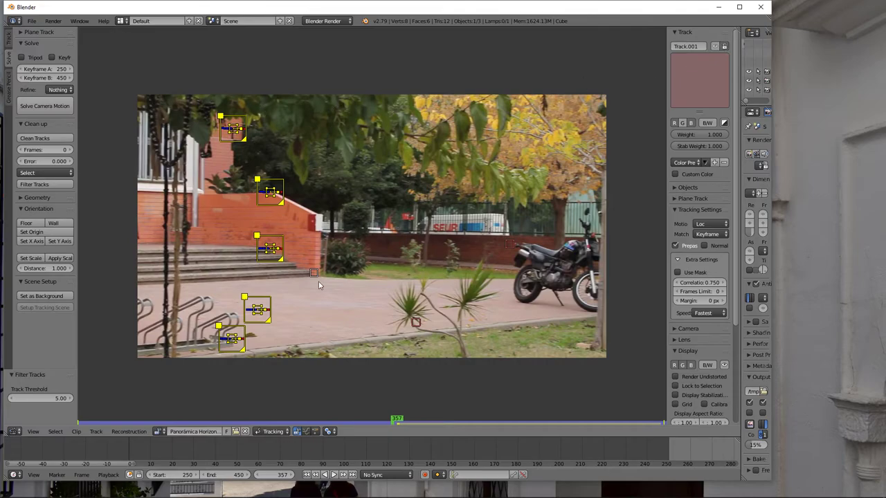
right_click(393, 418)
key(g)
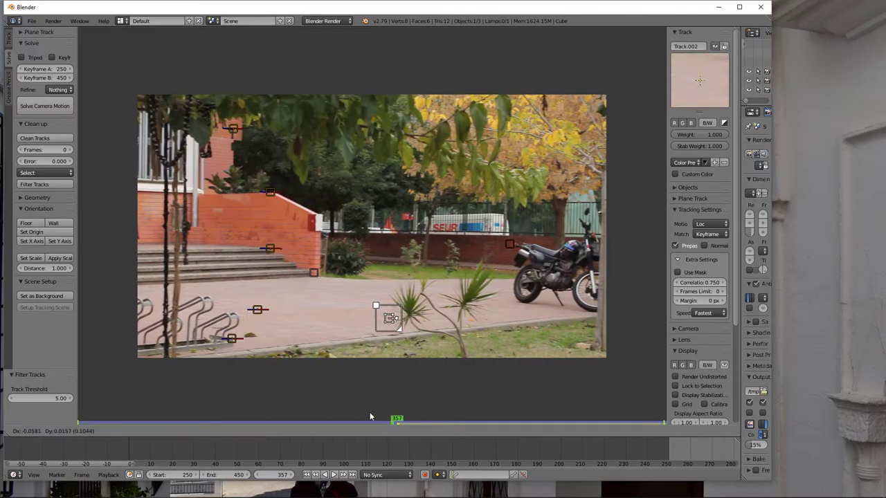
key(Escape)
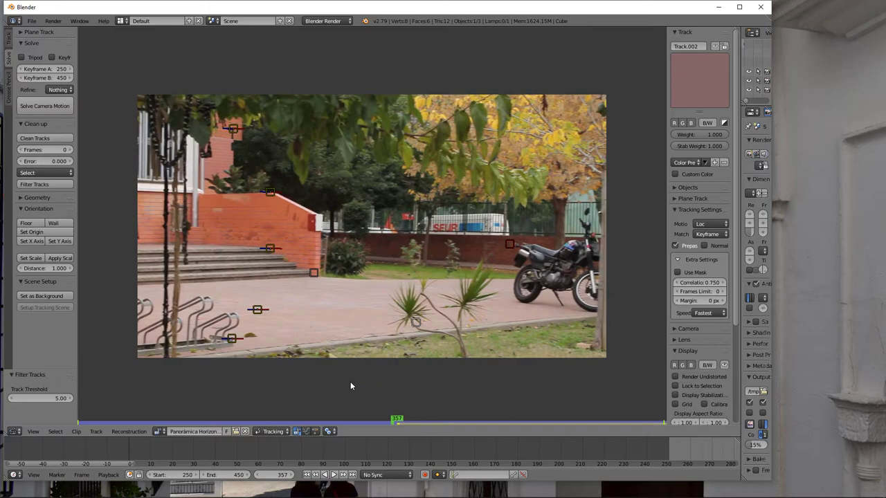
click(13, 431)
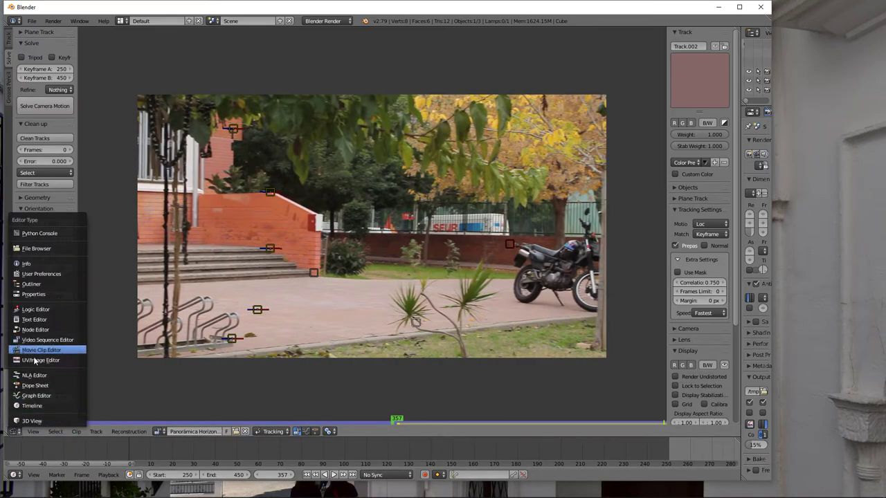
click(261, 431)
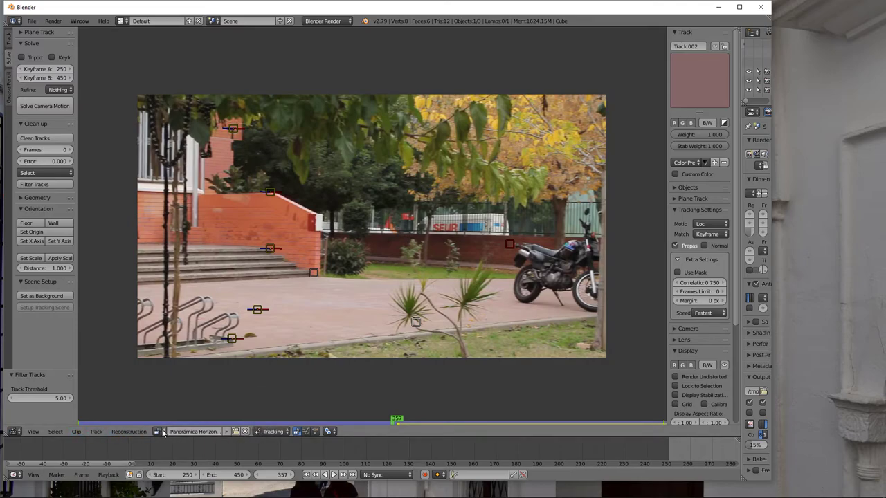
click(159, 431)
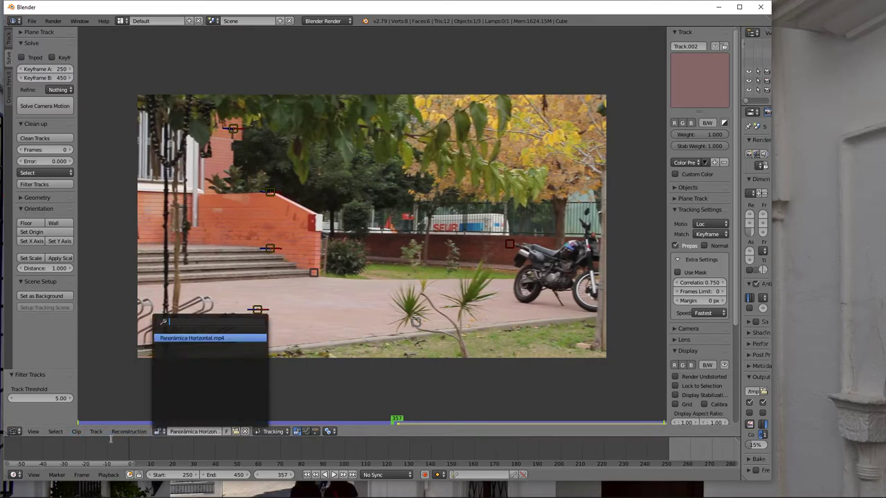
click(19, 433)
click(19, 434)
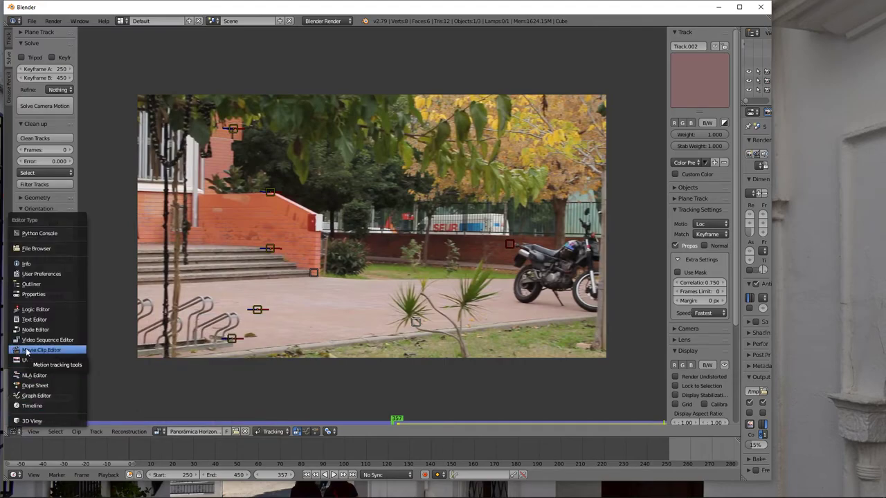
click(26, 351)
click(19, 433)
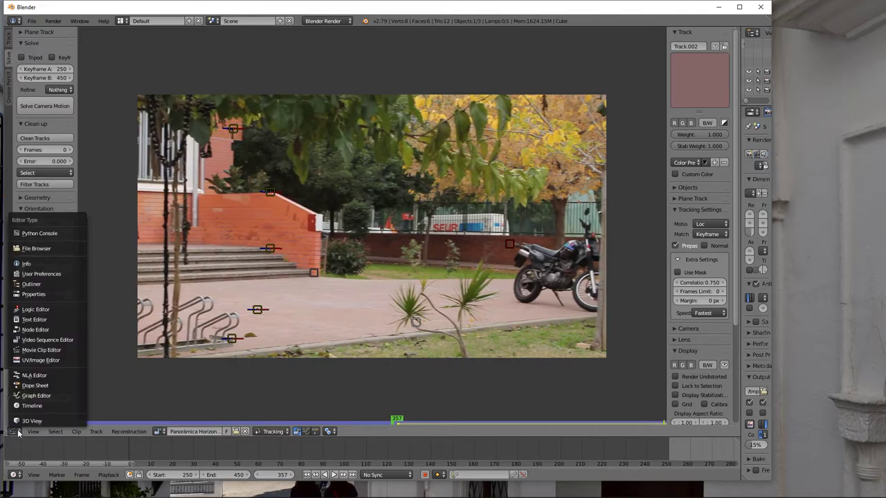
click(28, 340)
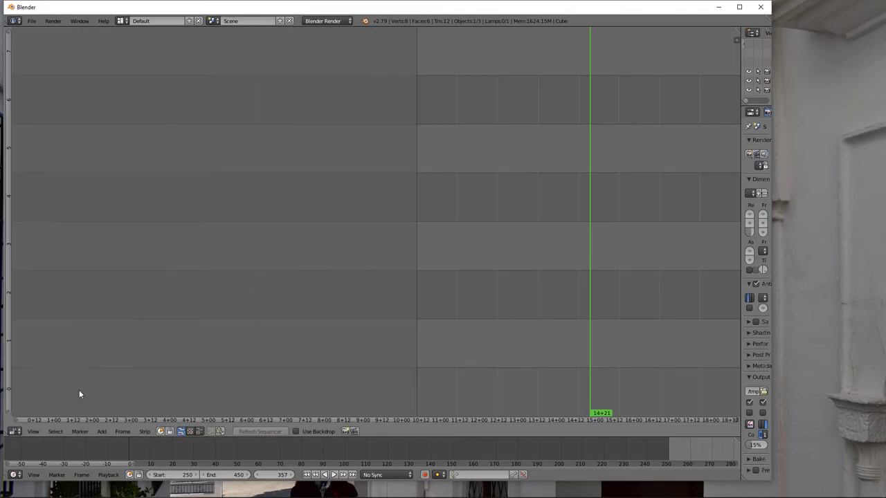
click(198, 432)
click(184, 432)
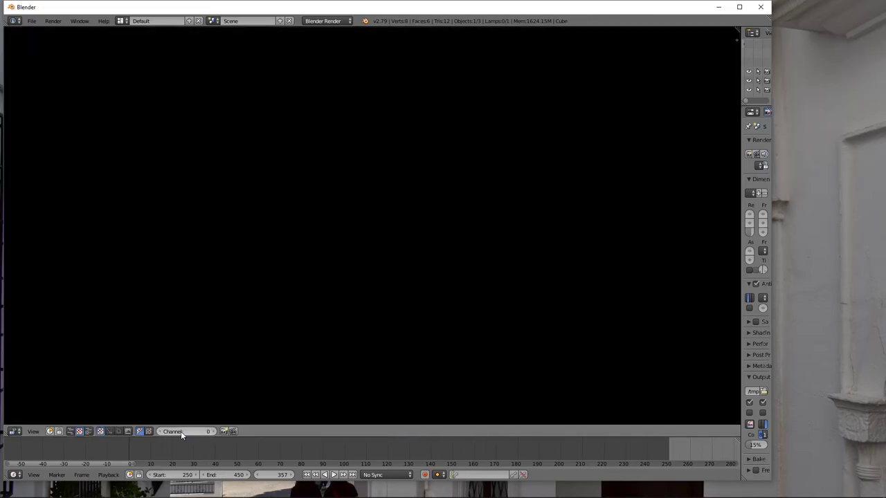
click(87, 431)
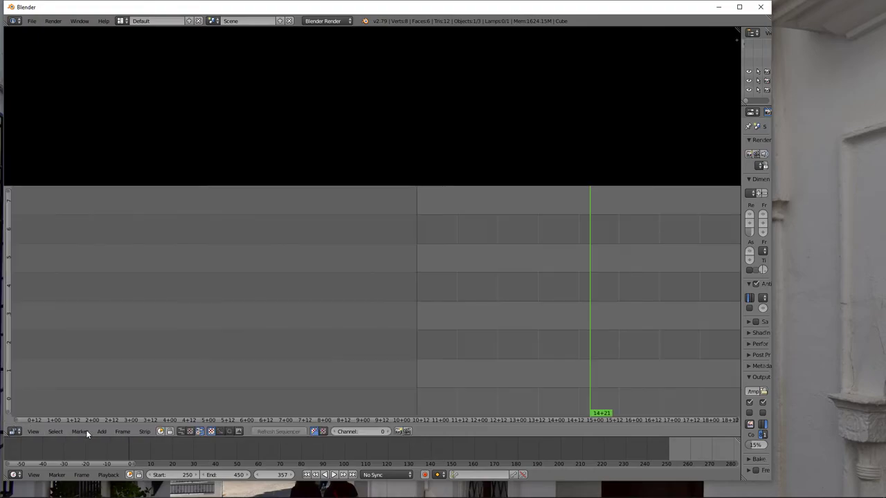
click(181, 432)
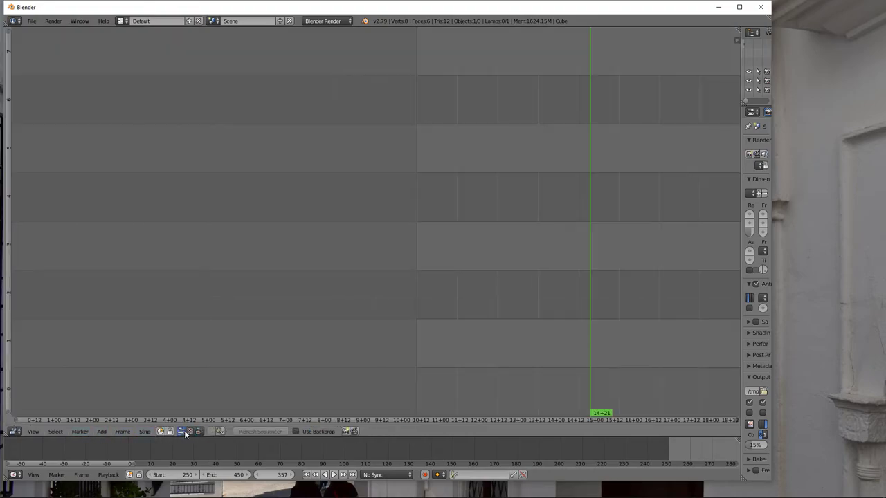
click(196, 431)
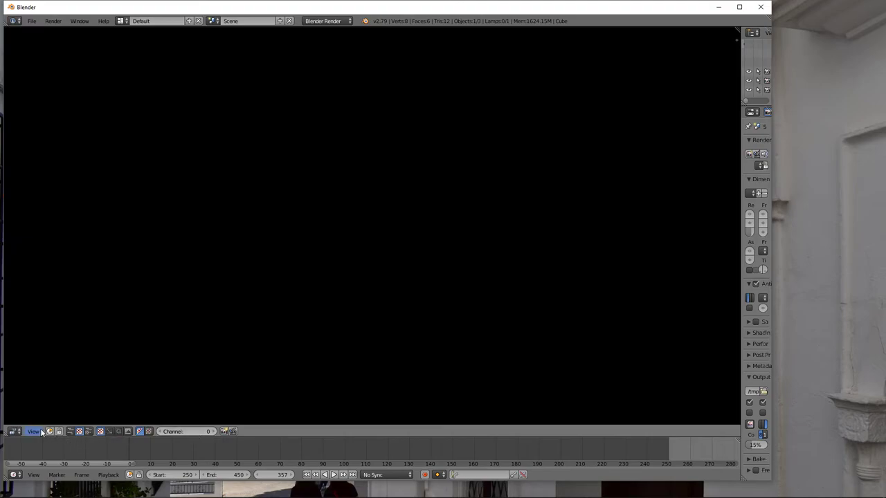
click(12, 432)
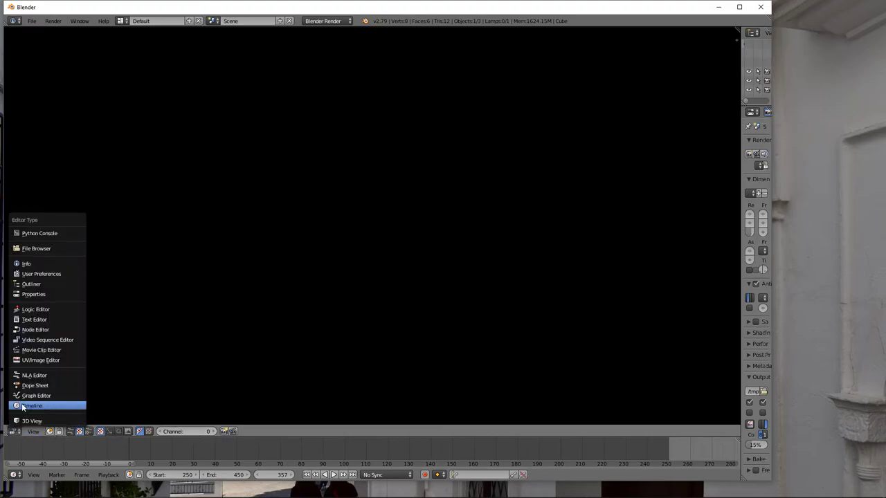
click(27, 350)
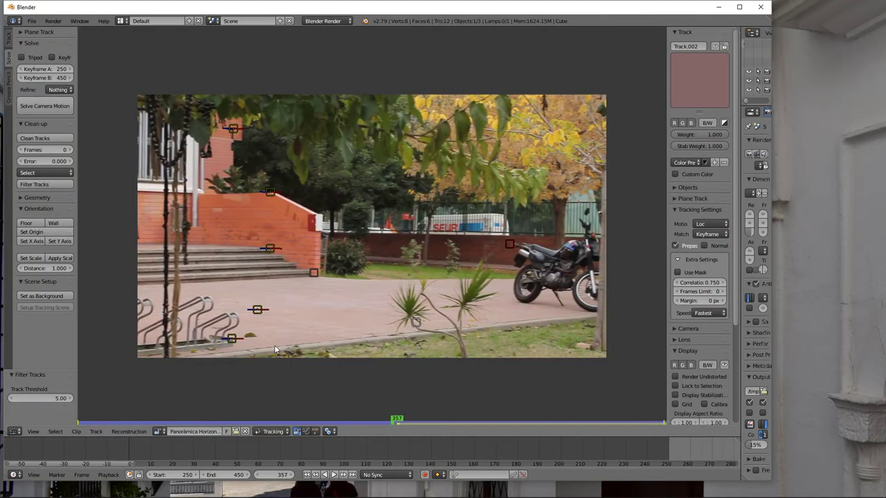
Lock Track.002 and box-select the five left-hand tracks
scroll(301, 296, down, 3)
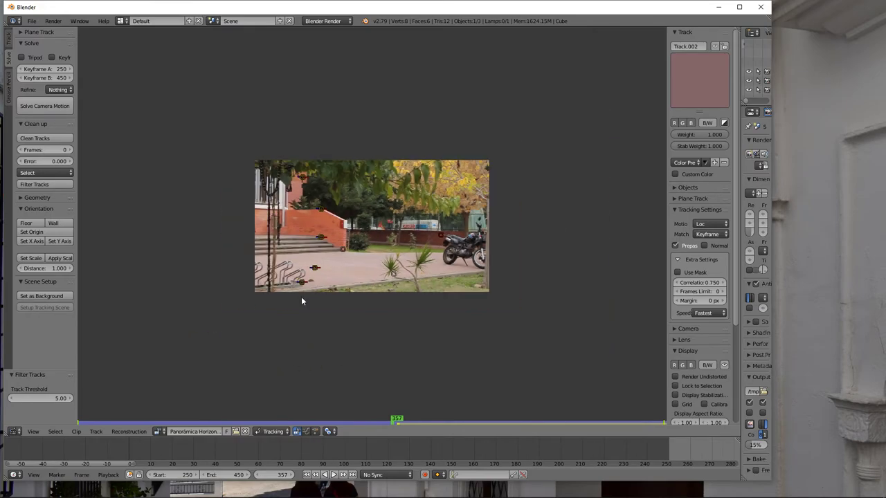
scroll(309, 297, up, 2)
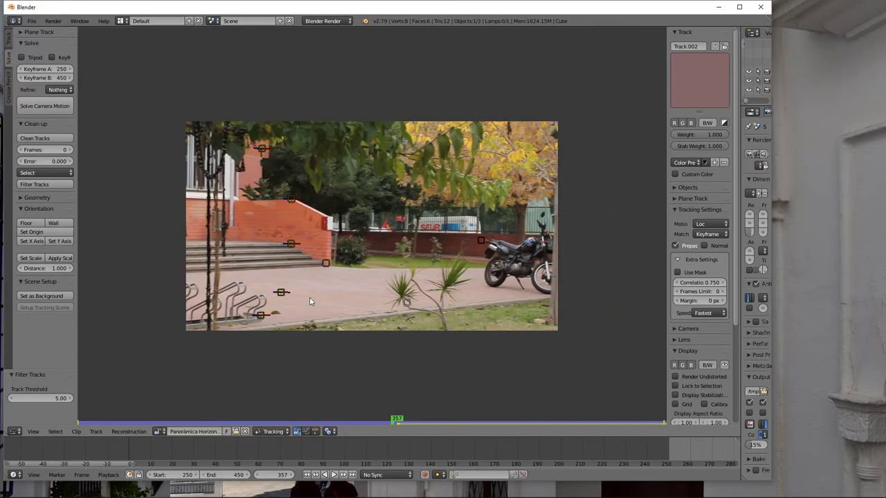
click(723, 45)
key(b)
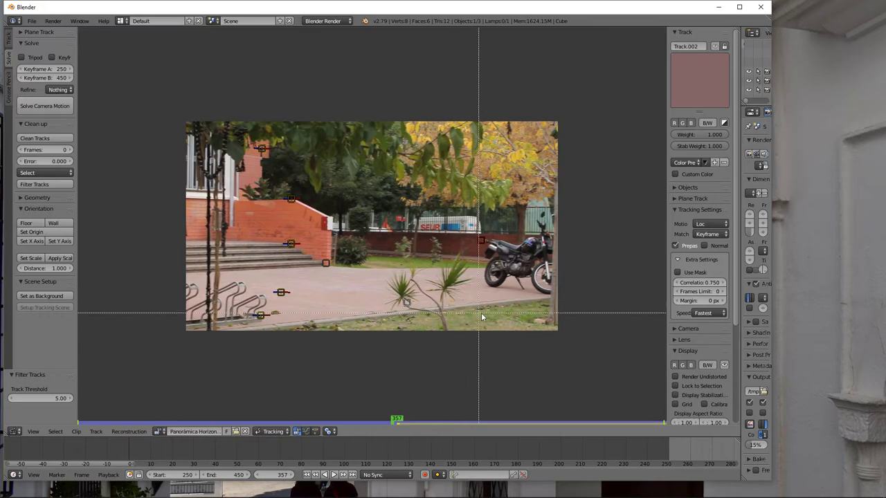
drag(523, 322, 145, 101)
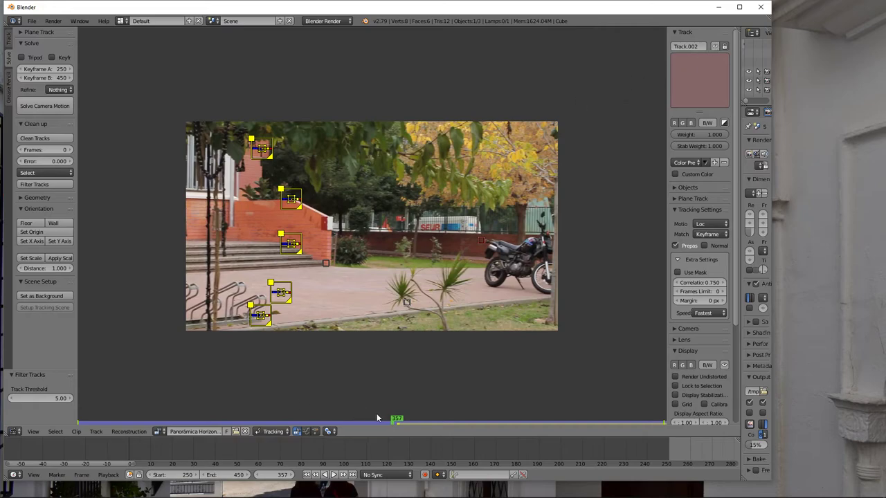
Step back and forth through frames to check the selected tracks, returning to frame 250
key(Left)
key(Left)
key(Left)
key(Left)
key(Left)
key(Left)
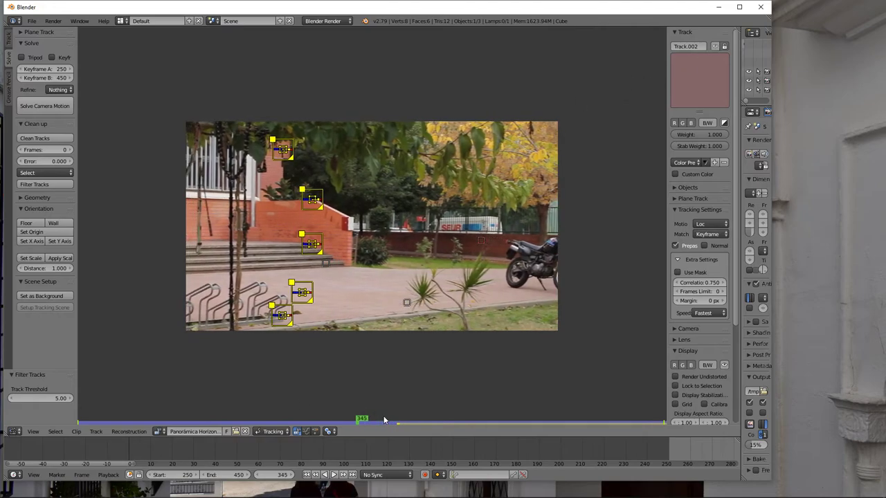
key(Left)
key(Left)
key(Left)
key(Left)
key(Left)
key(Left)
key(Left)
key(Left)
key(Left)
key(Left)
key(Left)
key(Left)
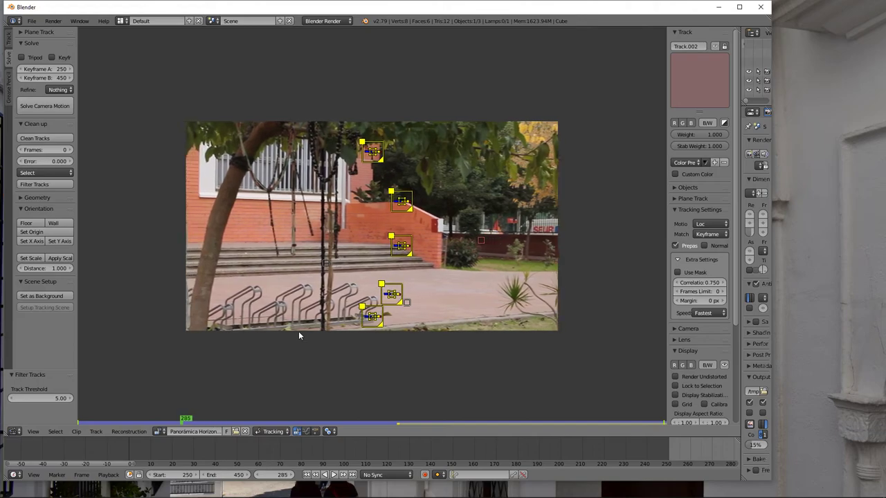
key(Left)
key(Left)
key(Left)
key(Left)
key(Left)
key(Left)
key(Left)
key(Left)
key(Left)
key(Left)
key(Left)
key(Left)
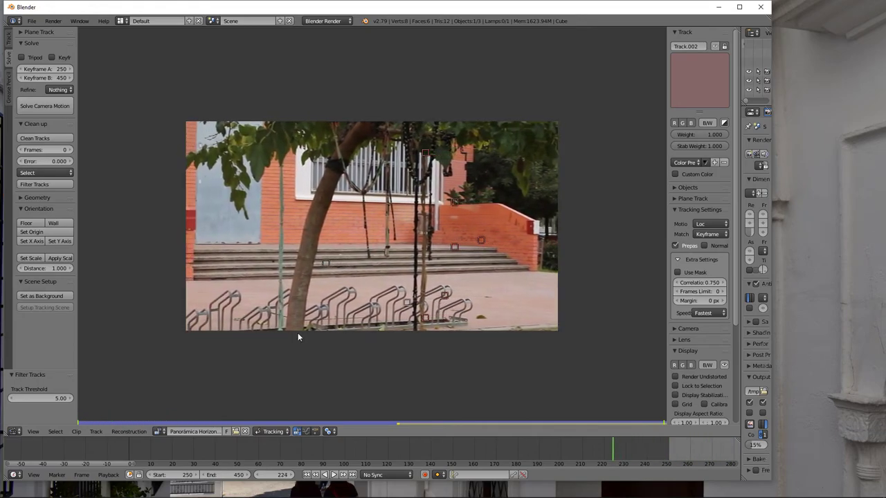
key(Left)
key(Left)
key(Left)
key(Left)
key(Left)
key(Left)
key(Left)
key(Left)
key(Left)
key(Left)
key(Left)
key(Left)
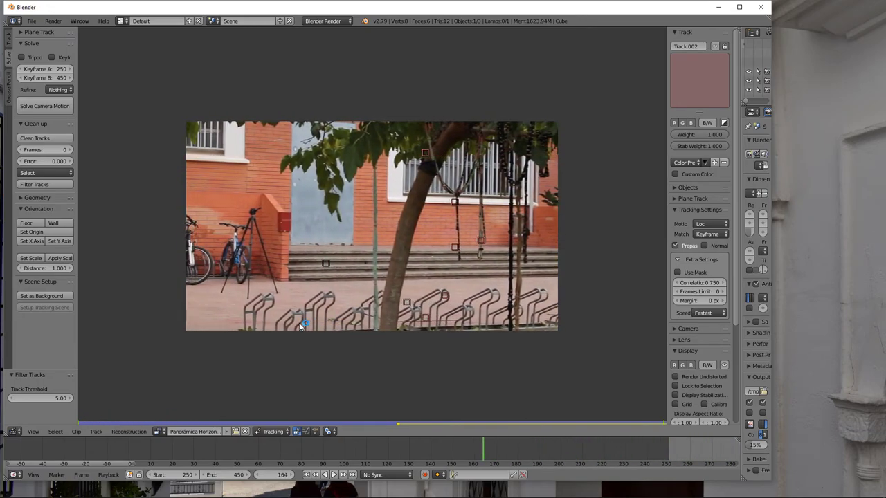
key(Left)
key(Left)
key(Left)
key(Left)
key(Left)
key(Left)
key(Left)
key(Left)
key(Left)
key(Left)
key(Left)
key(Left)
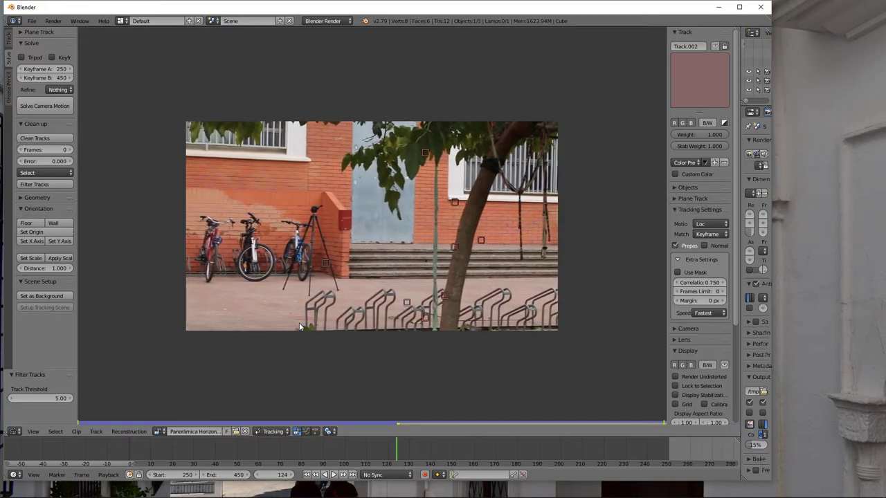
key(Right)
key(Right)
key(Right)
key(Right)
key(Right)
key(Right)
key(Right)
key(Right)
key(Right)
key(Right)
key(Right)
key(Right)
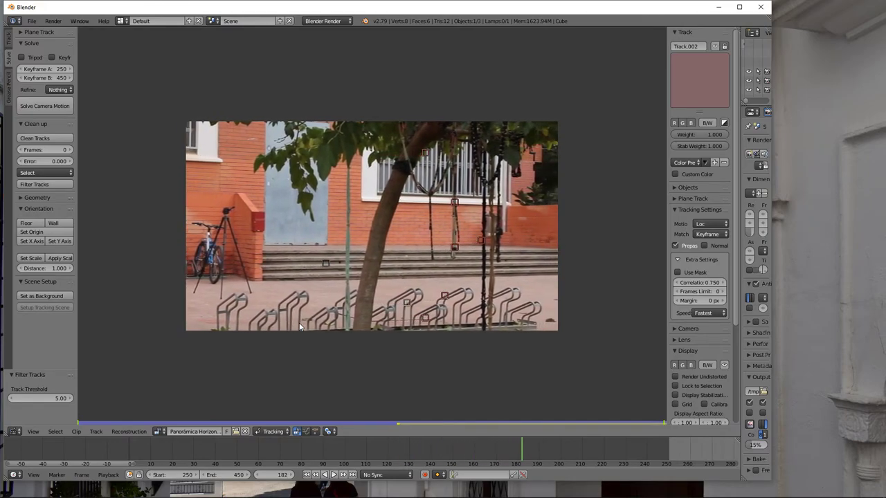
key(Right)
key(Right)
key(Right)
key(Right)
key(Right)
key(Right)
key(Right)
key(Right)
key(Right)
key(Right)
key(Right)
key(Right)
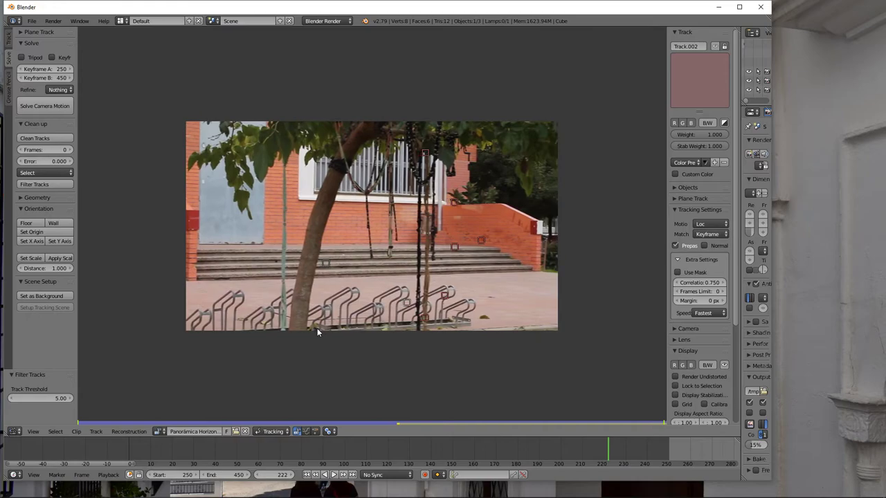
key(Right)
key(Right)
key(Right)
key(Right)
key(Right)
key(Right)
key(Right)
key(Right)
key(Right)
key(Right)
key(Right)
key(Right)
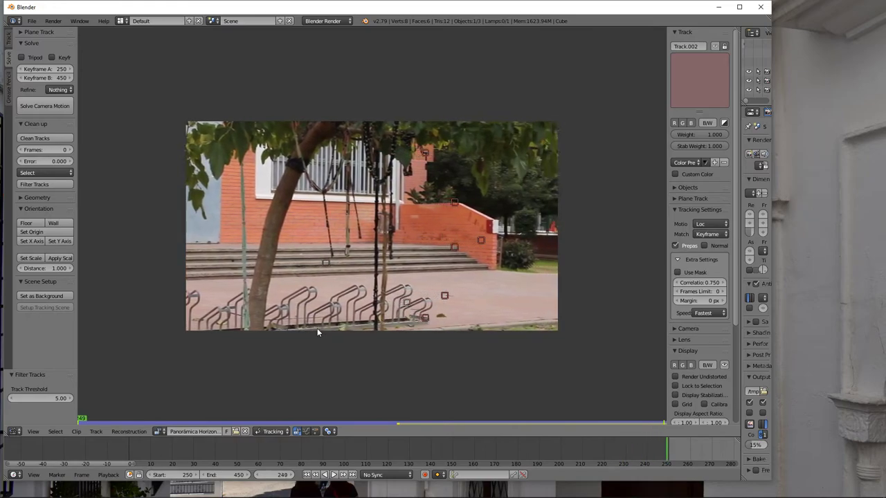
key(Right)
key(Right)
key(Up)
key(Right)
key(Right)
key(Right)
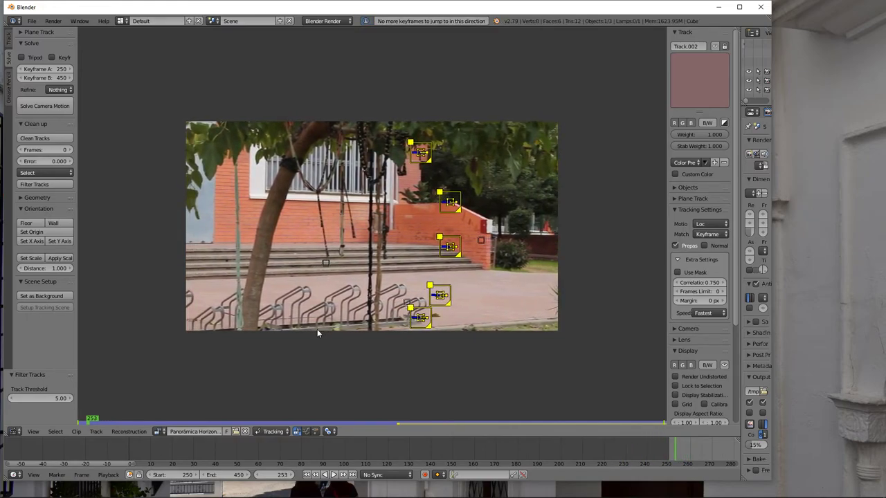
key(Left)
key(Left)
key(Left)
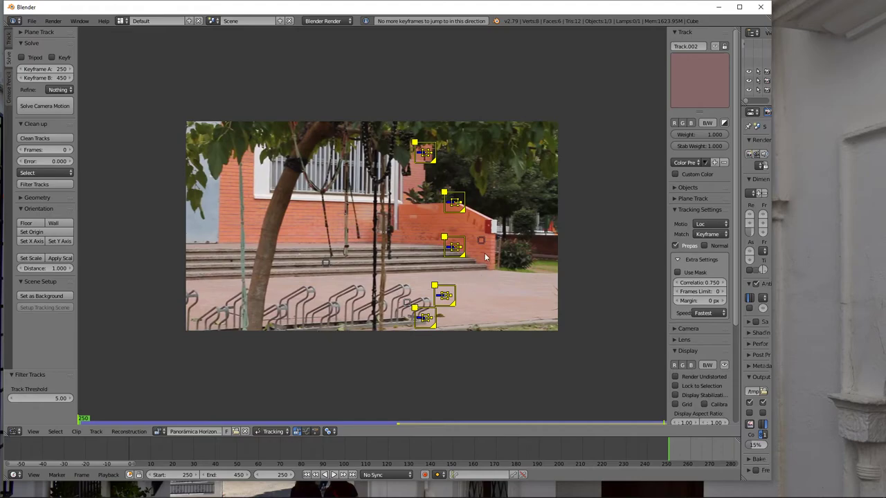
Deselect all tracks and play the clip forward, stopping at frame 370
key(a)
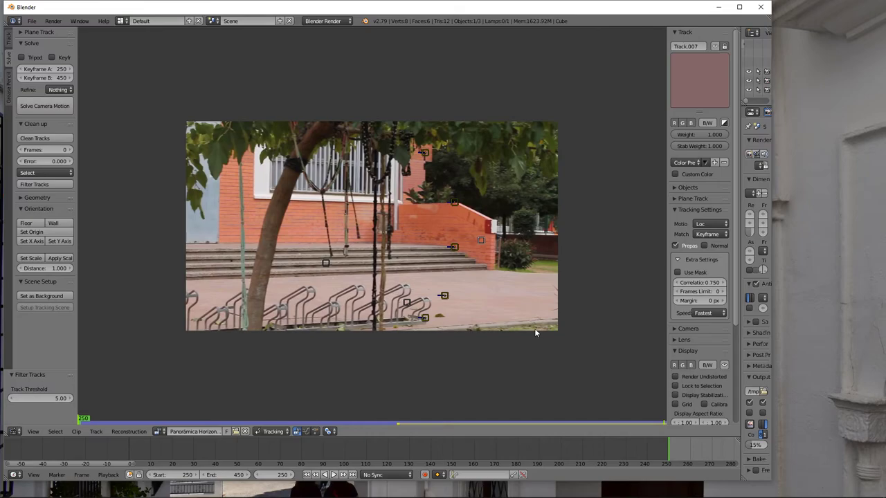
key(alt+a)
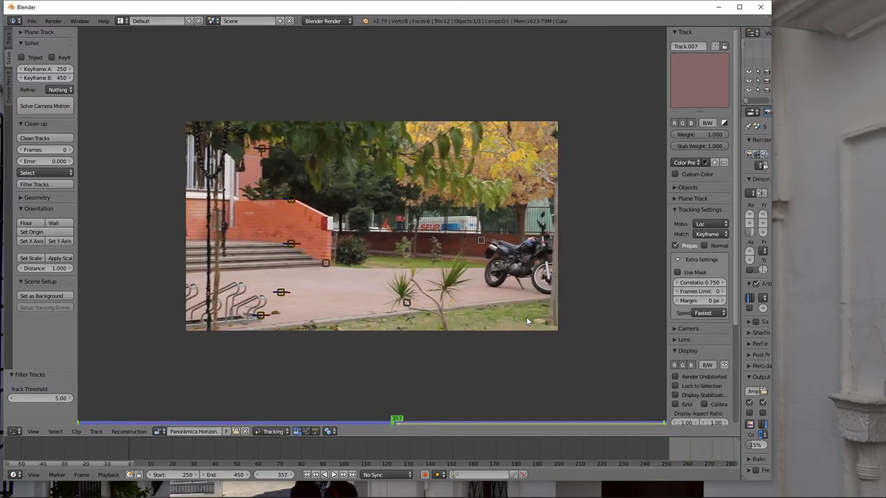
key(alt+a)
Run Filter Tracks and attempt a camera solve, keeping manual keyframes 250 and 450
click(388, 303)
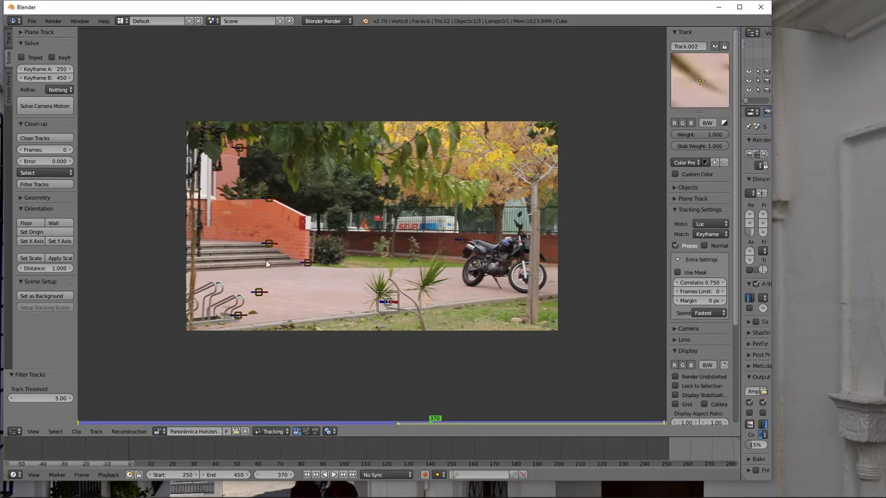
click(34, 186)
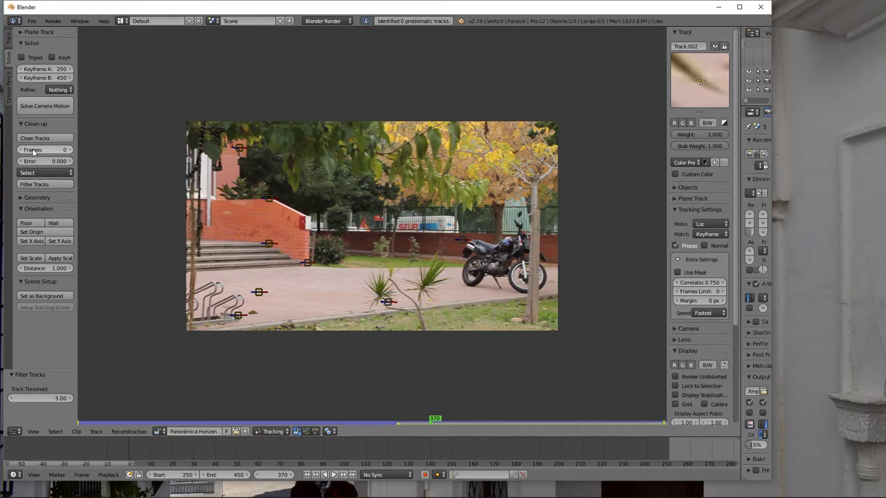
click(34, 107)
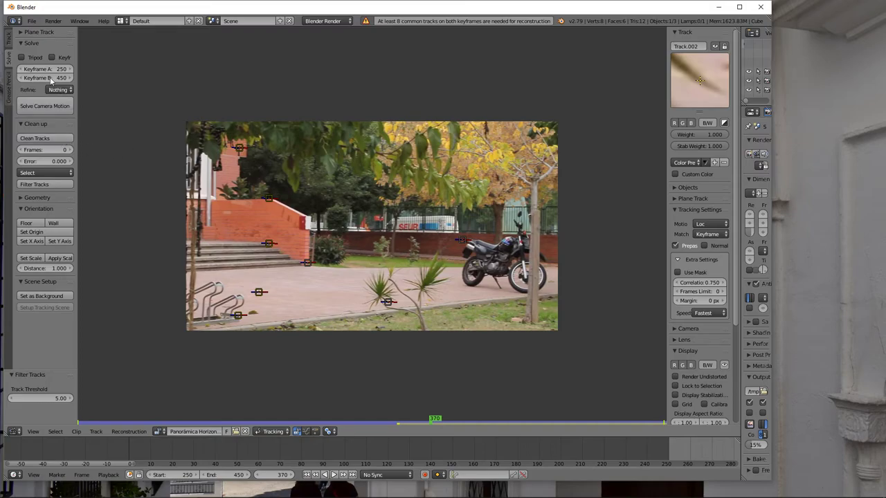
click(53, 57)
click(52, 56)
click(53, 90)
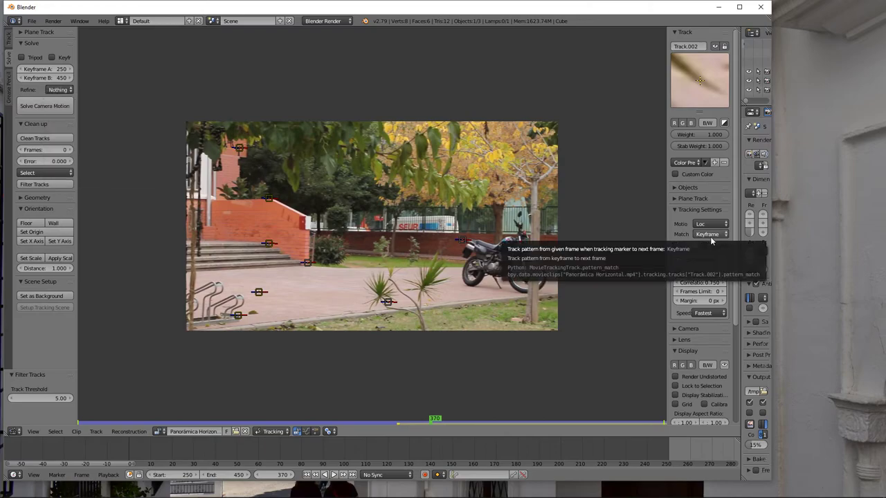
Glance at the tracking speed options and expand the clip camera's sensor settings
click(710, 313)
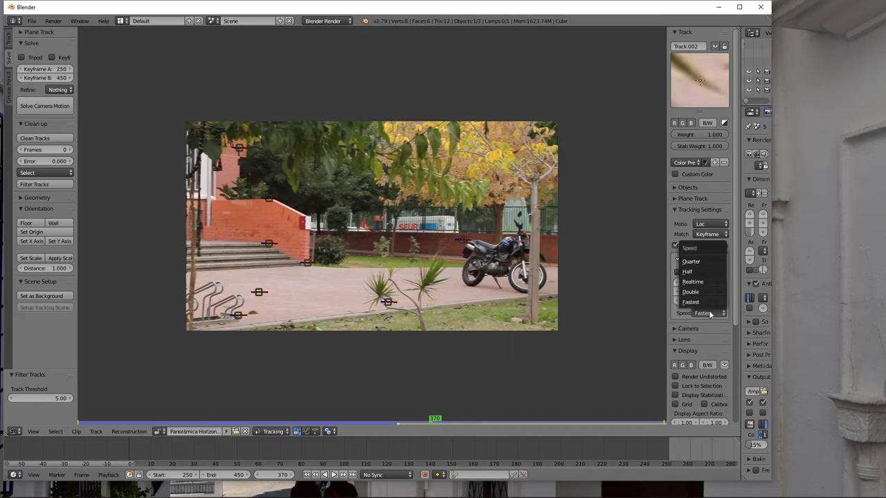
click(710, 313)
scroll(711, 323, down, 2)
scroll(713, 330, down, 2)
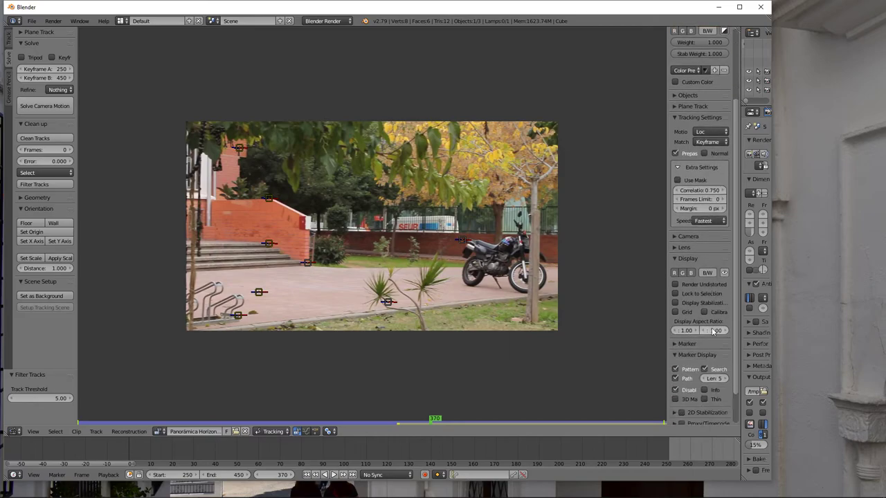
scroll(713, 332, down, 1)
scroll(711, 329, up, 5)
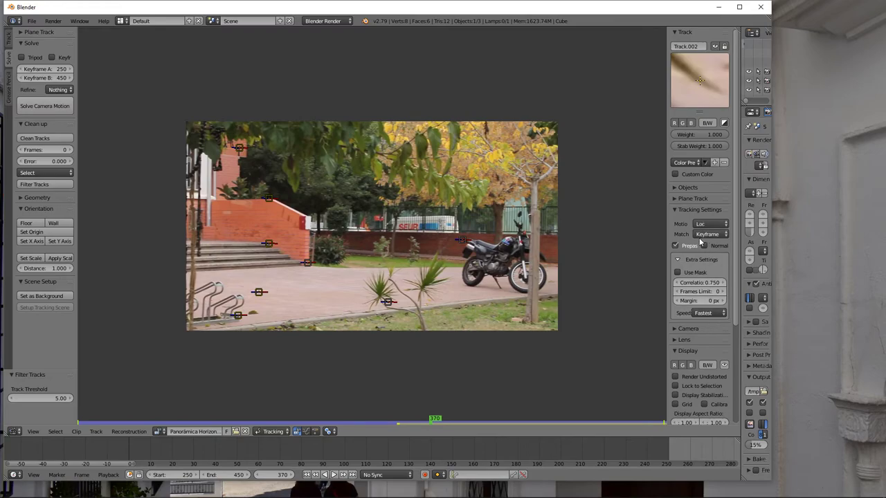
scroll(700, 235, down, 2)
scroll(704, 259, down, 1)
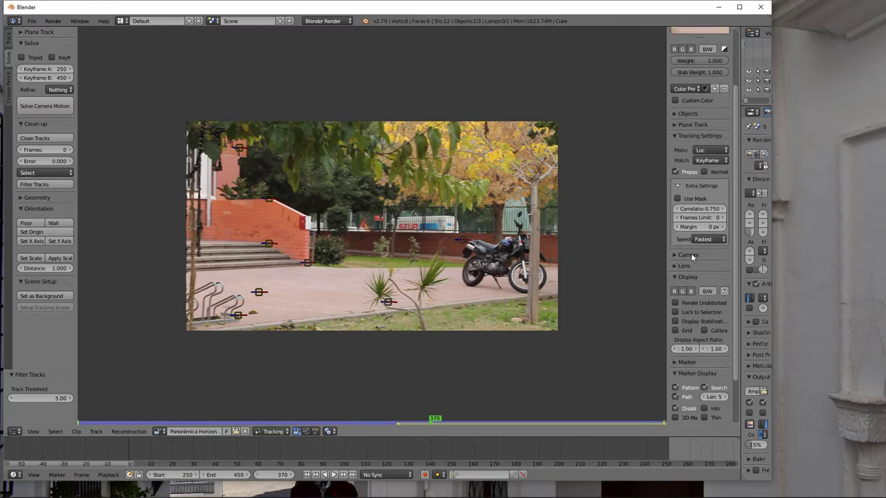
click(691, 254)
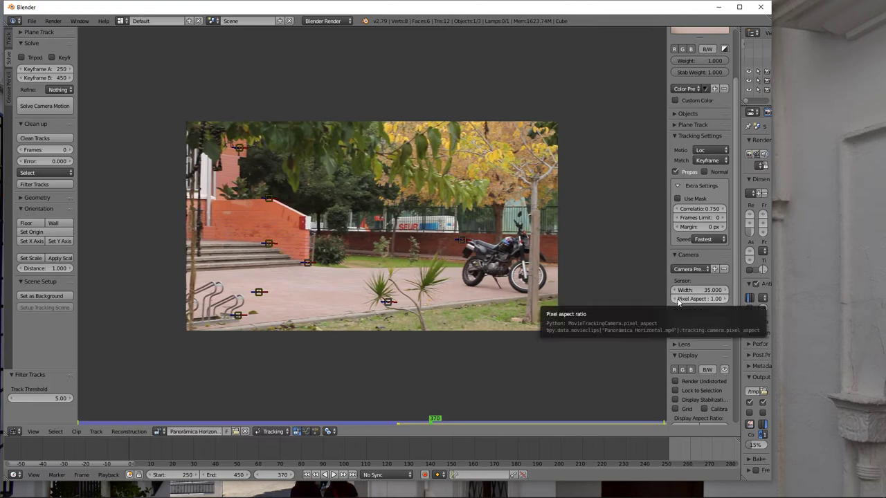
Set the clip camera's focal length to 35 mm in the Lens panel
scroll(686, 280, down, 2)
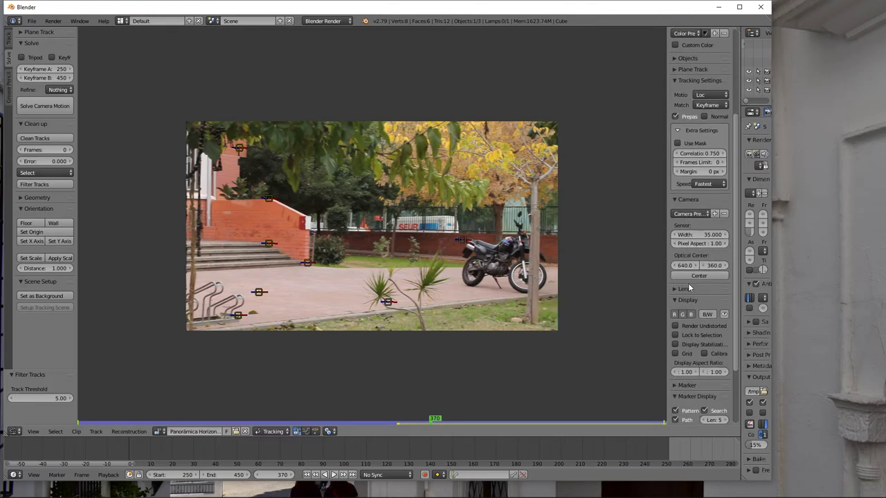
click(677, 290)
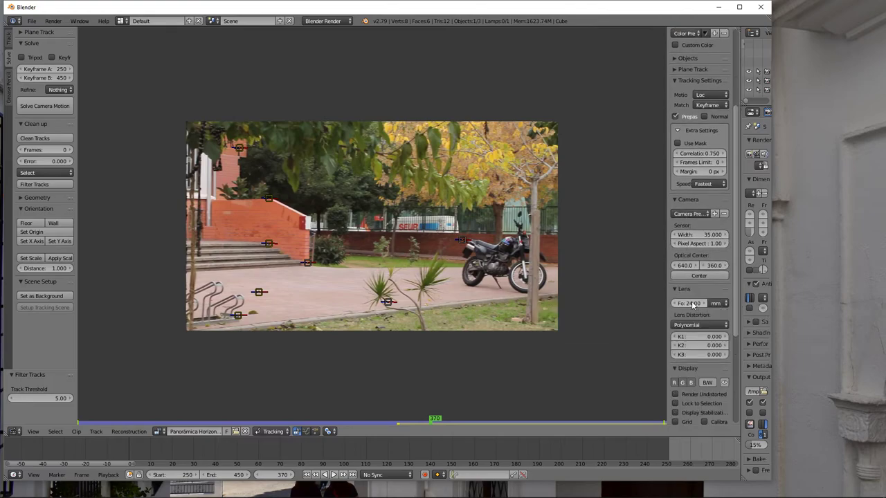
click(692, 305)
text(35)
key(Return)
Preview the Grid overlay on the clip, then turn it off again
scroll(702, 365, down, 3)
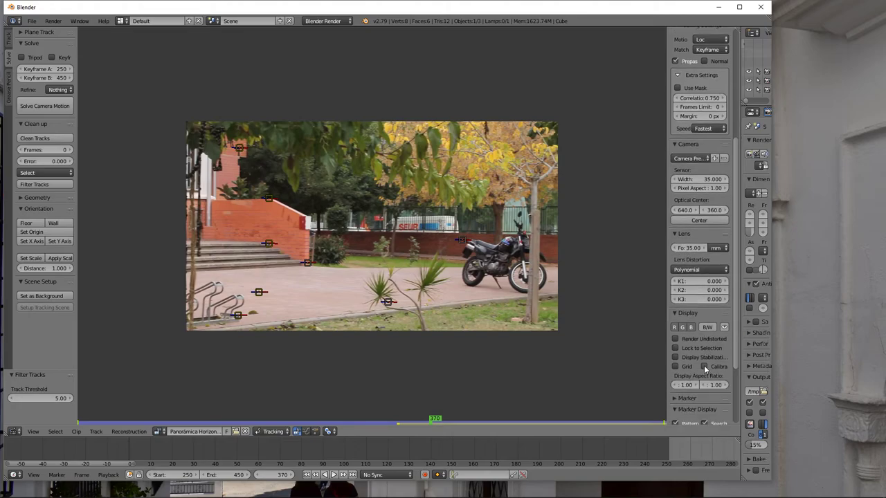
scroll(704, 365, down, 1)
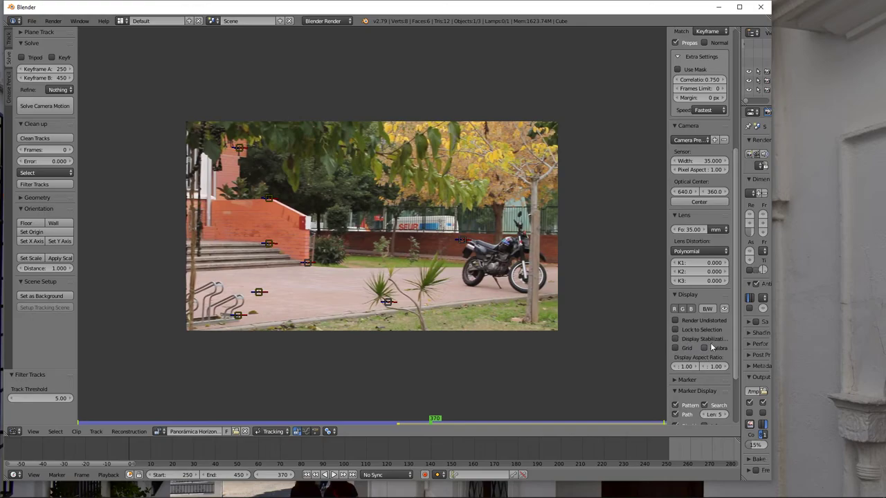
click(676, 348)
click(675, 349)
scroll(700, 376, down, 3)
scroll(695, 372, down, 1)
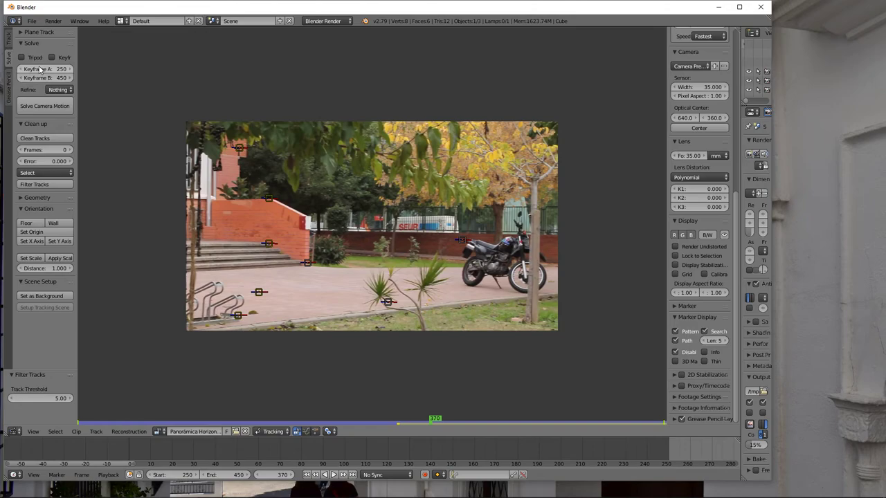
Widen the tool shelf, solve camera motion, enable automatic Keyframe selection, and solve again
drag(77, 58, 131, 64)
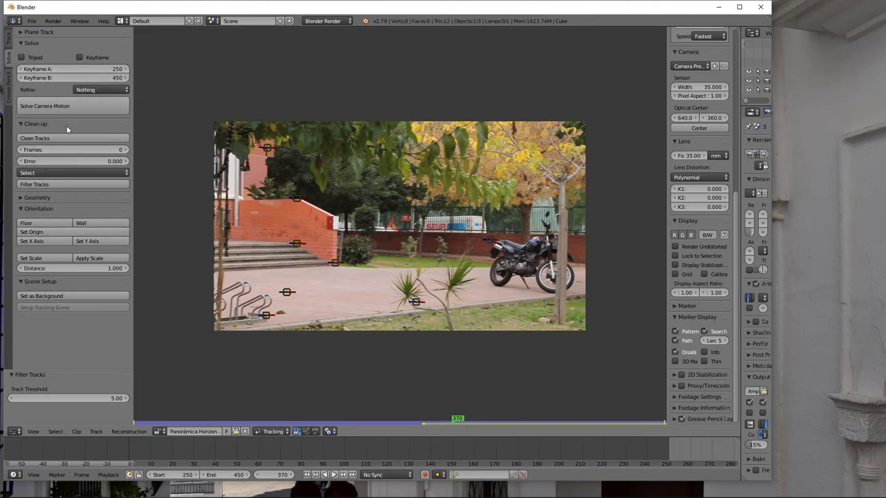
click(60, 107)
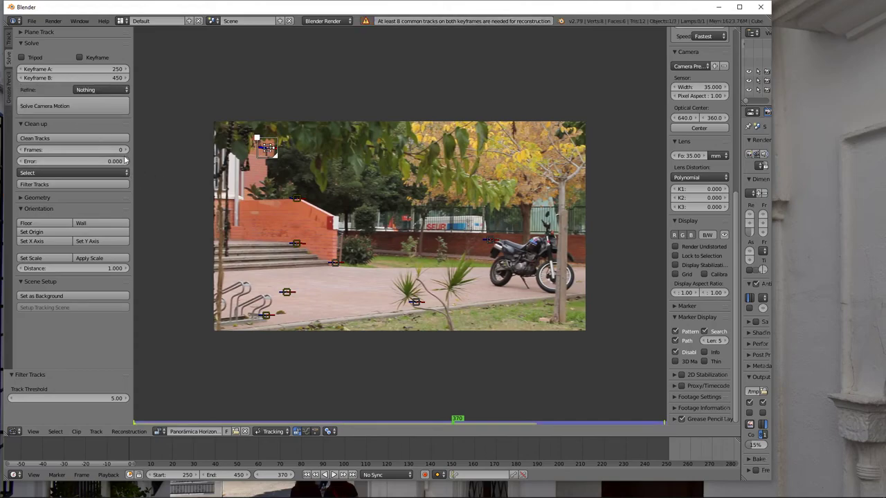
click(73, 106)
click(78, 55)
click(65, 109)
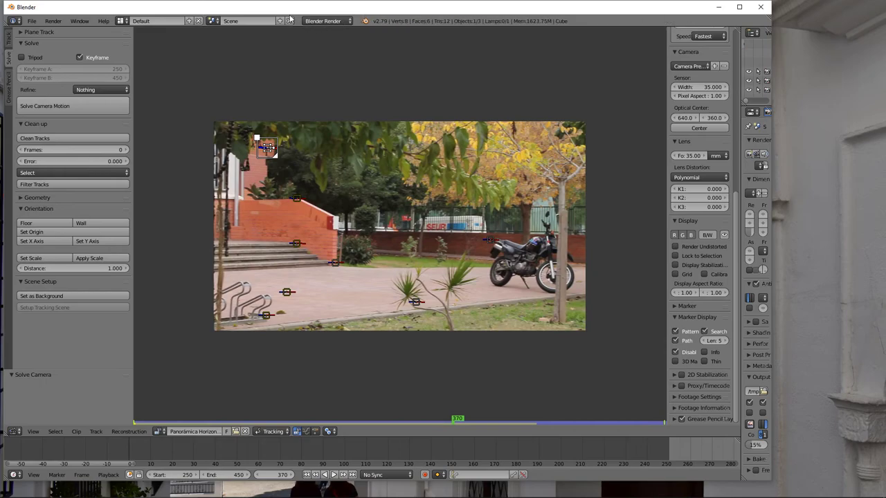
Expand the Info log to read the too-few-common-tracks errors and browse the Reconstruction menu
drag(293, 26, 293, 101)
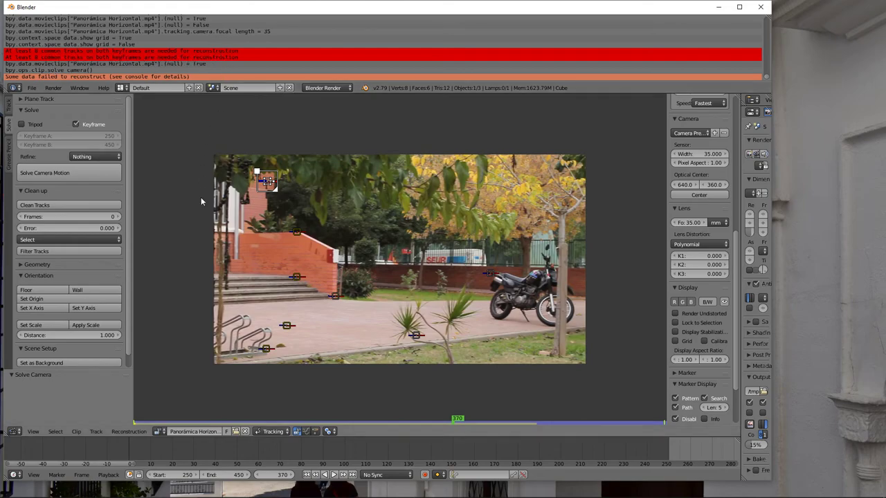
click(127, 432)
Collapse the Info log and rerun the camera solve three times
drag(154, 95, 162, 32)
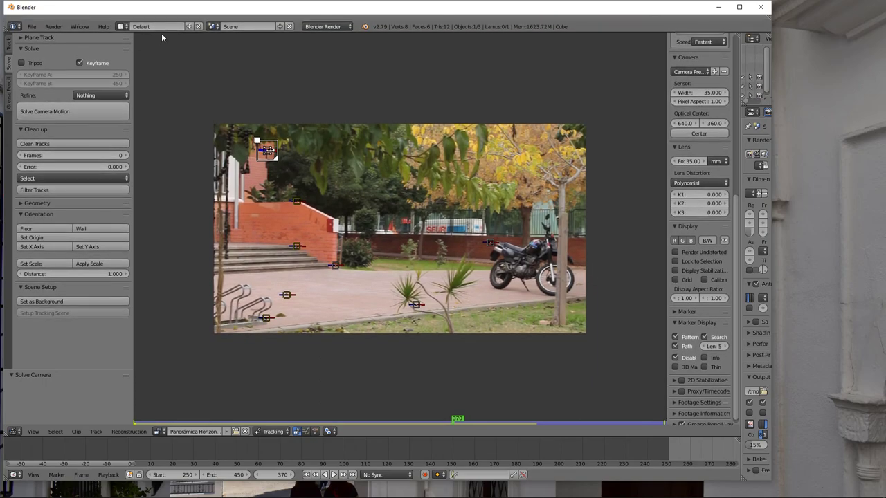
click(53, 111)
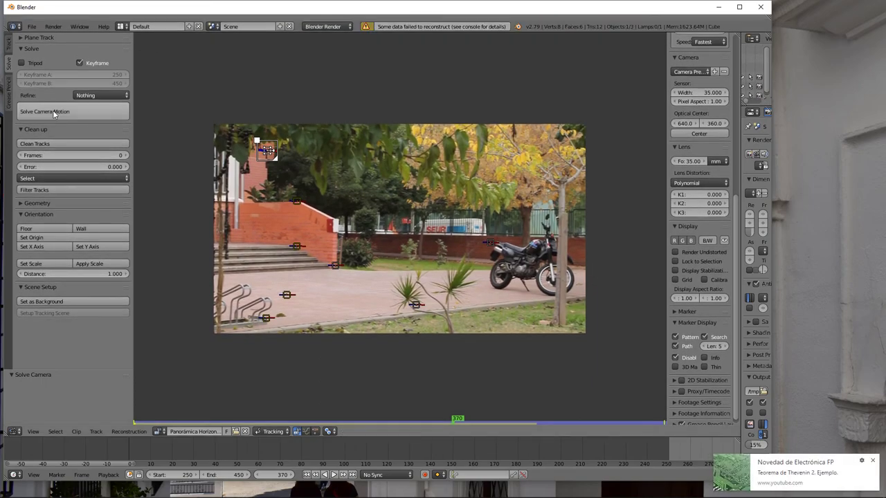
click(52, 111)
click(53, 111)
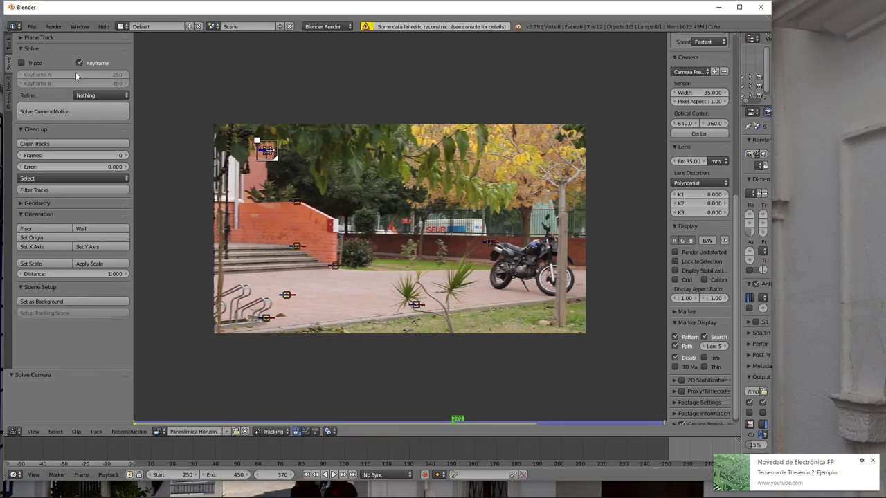
Retry the solve alternating manual and automatic keyframes, ending with Keyframe ticked
click(79, 63)
click(61, 111)
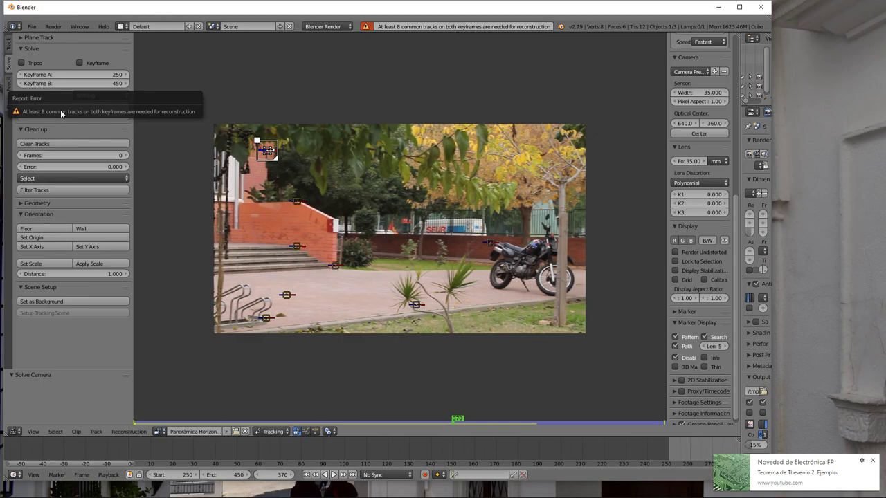
click(80, 63)
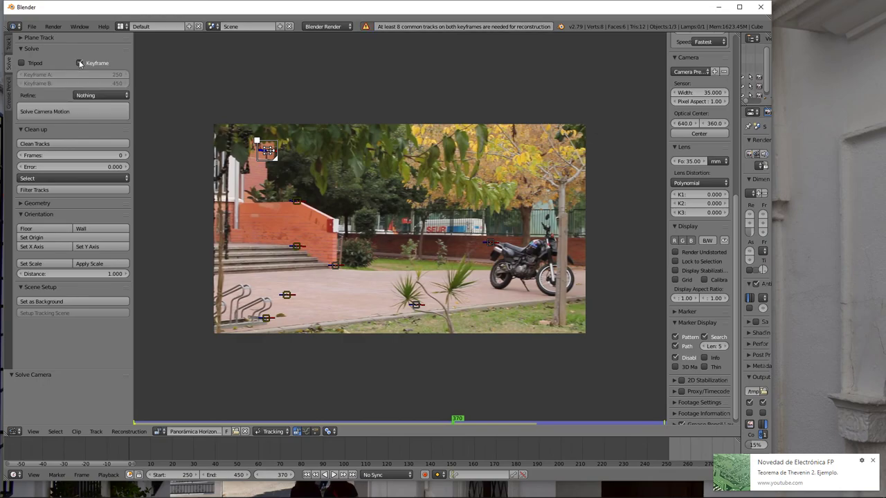
click(61, 111)
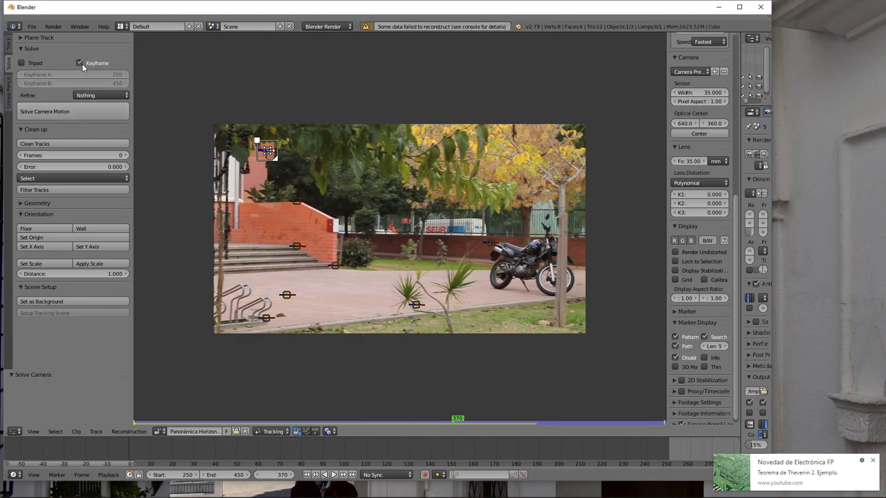
click(80, 63)
click(65, 107)
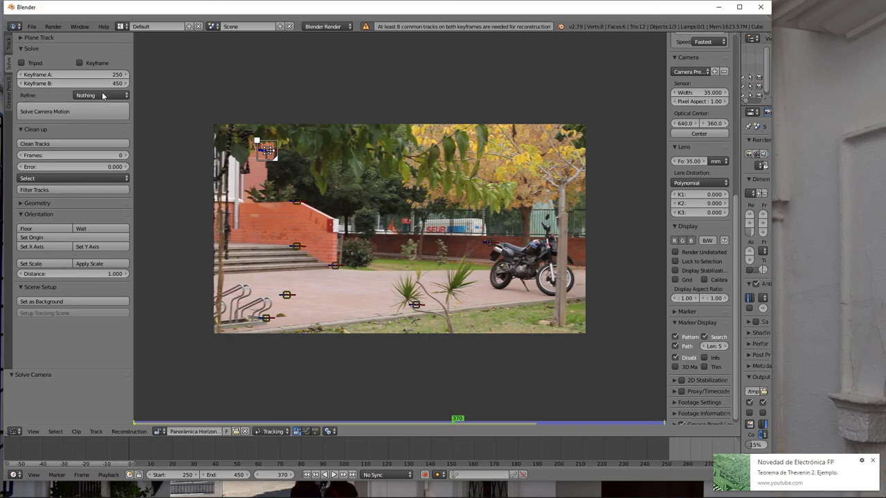
click(79, 63)
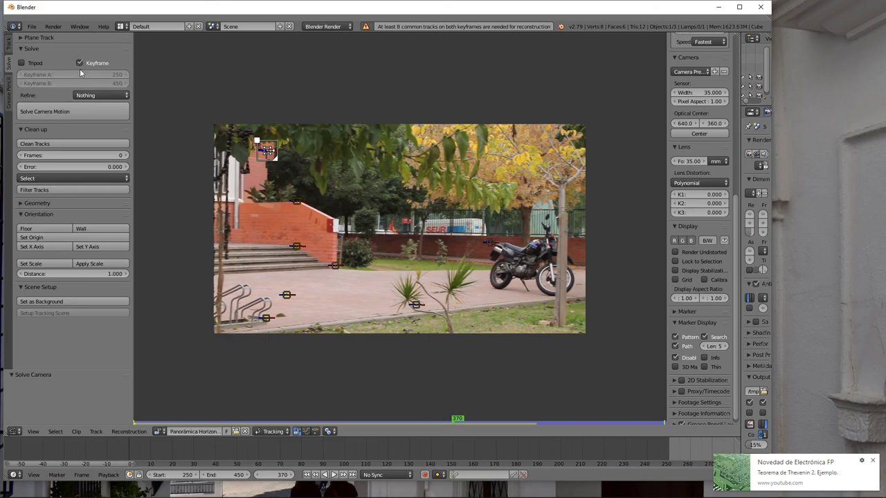
click(80, 112)
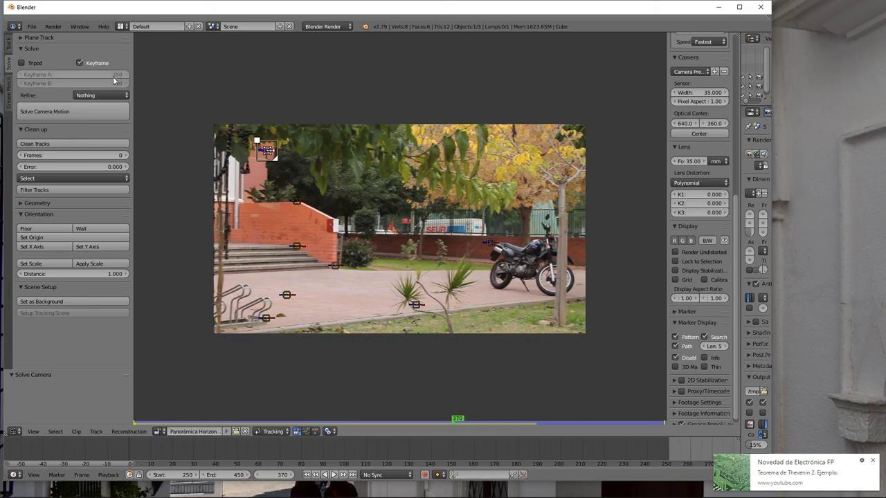
Set Refine to Focal Length and rerun the camera solve
click(91, 98)
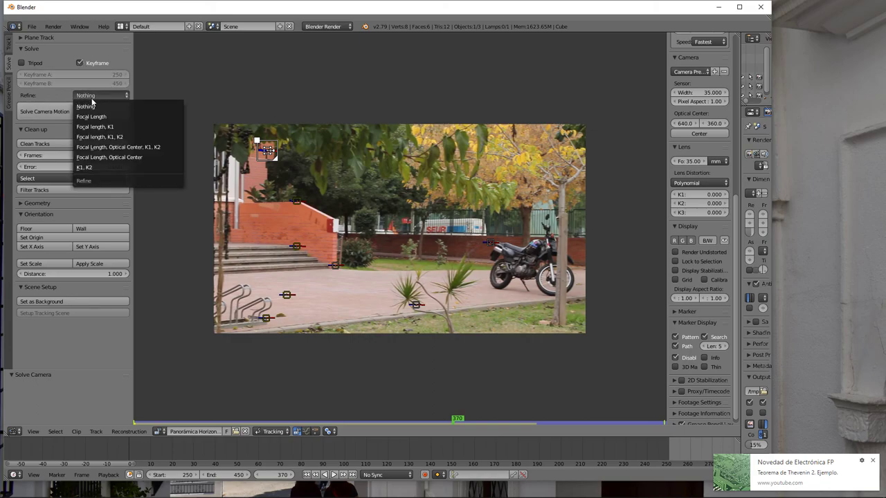
click(89, 117)
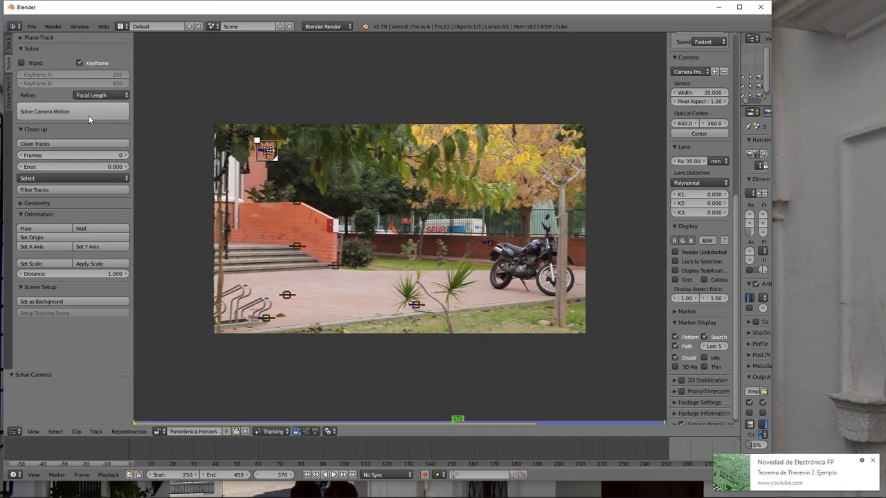
click(82, 113)
click(81, 113)
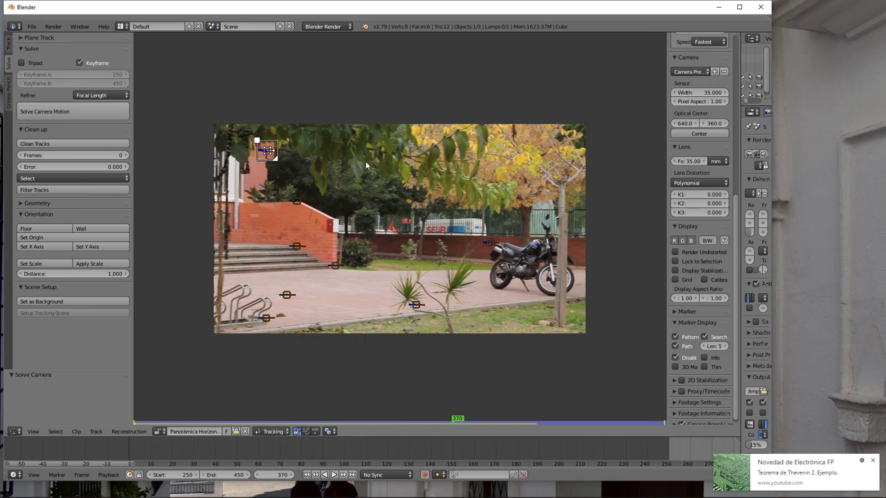
key(alt+z)
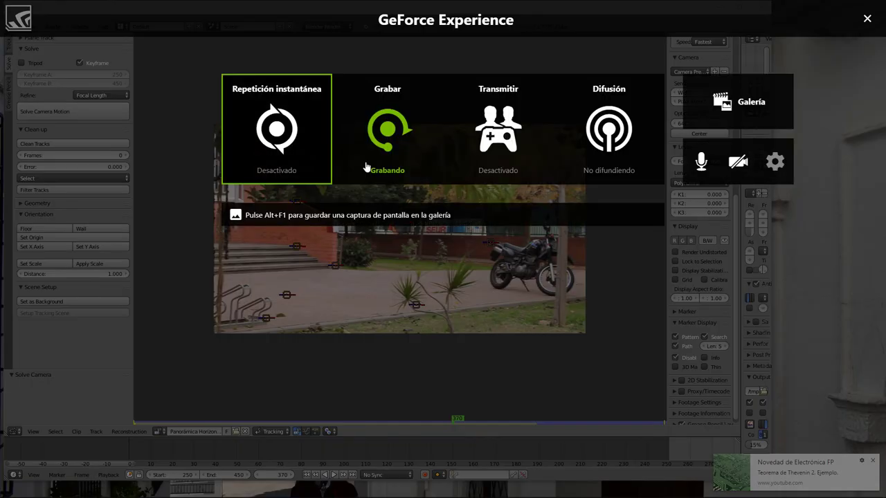